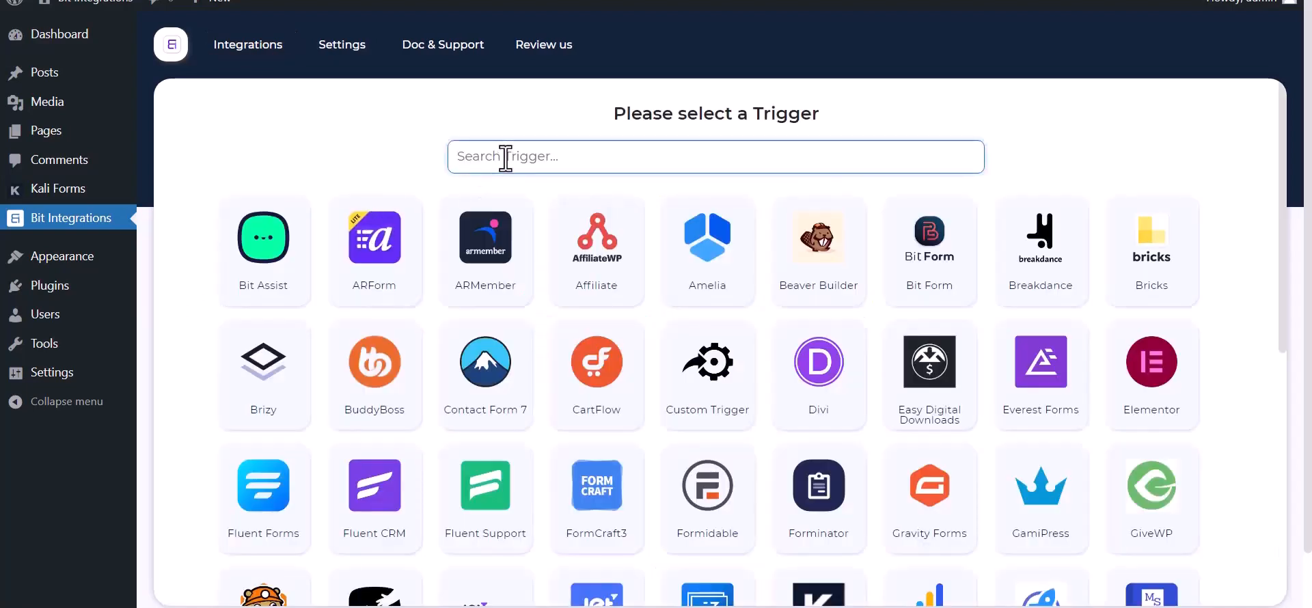
Pick Kali Forms as the trigger, copy its webhook URL and start fetching test data.
type("ka")
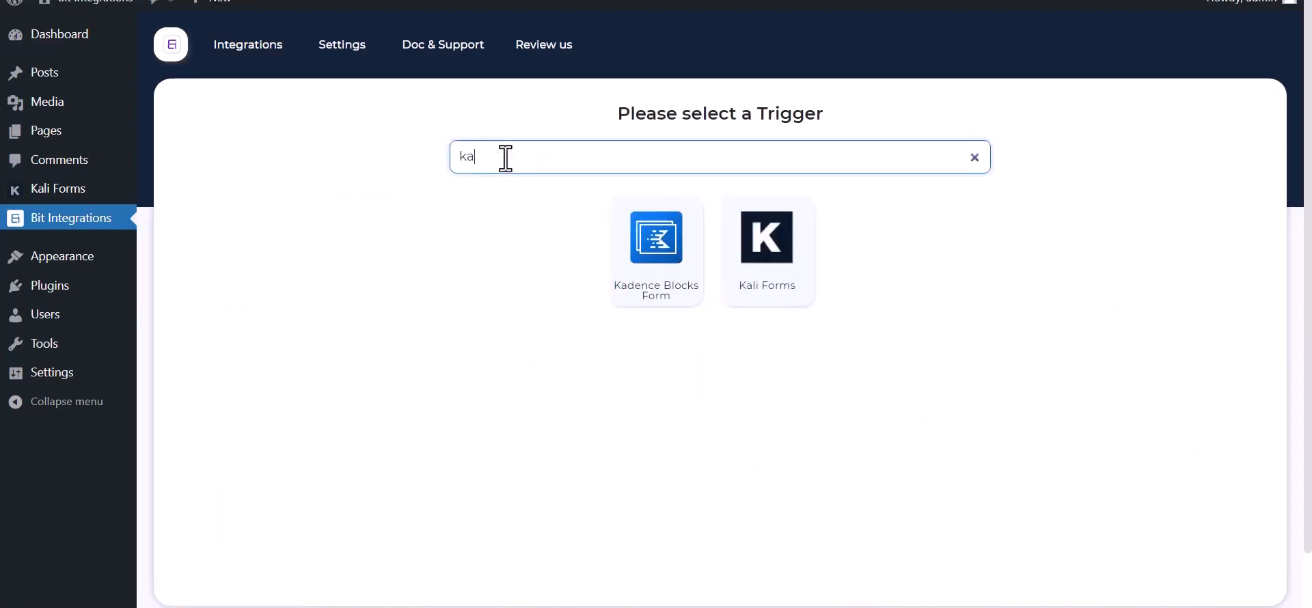
left_click(779, 286)
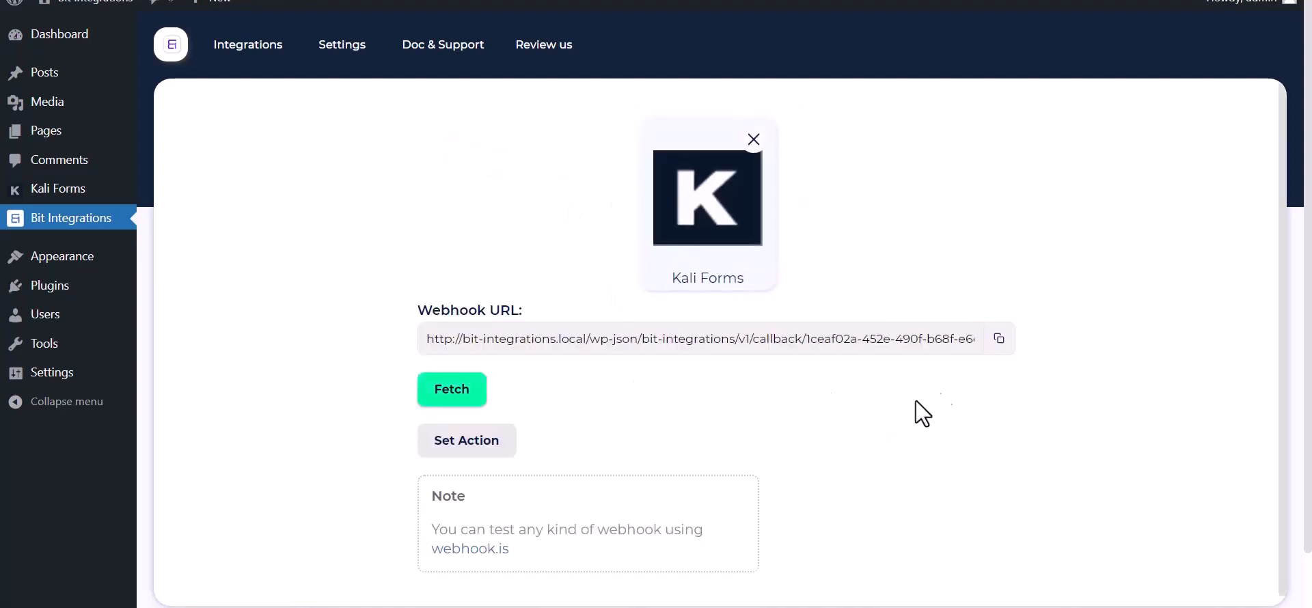
left_click(997, 345)
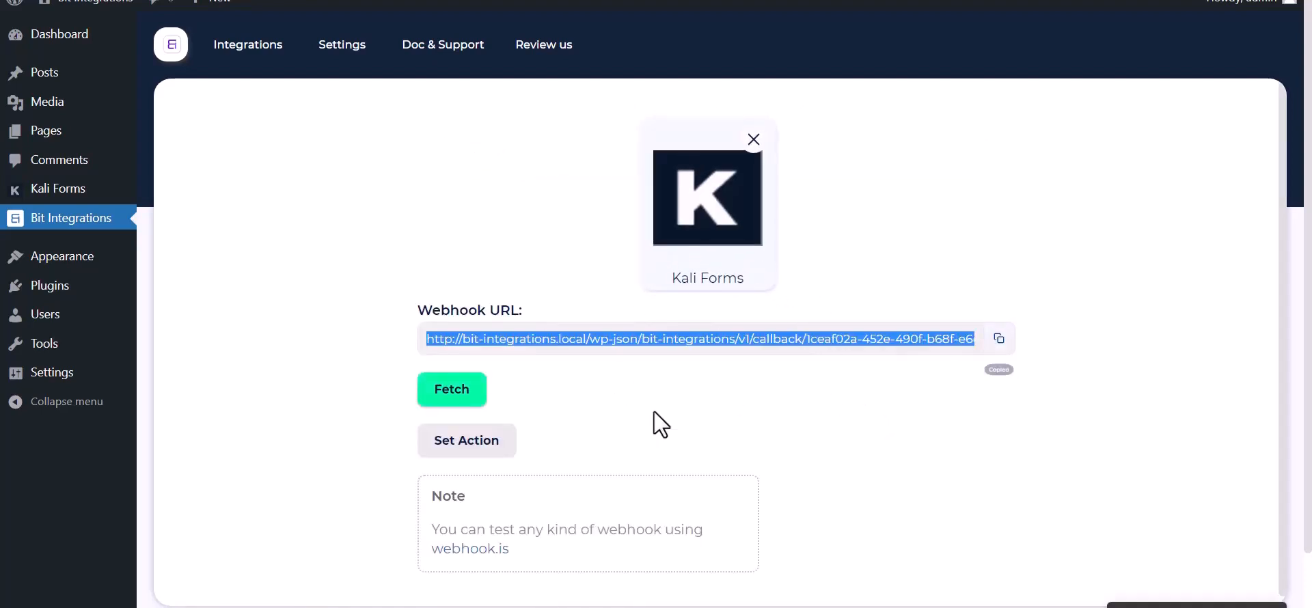
left_click(440, 398)
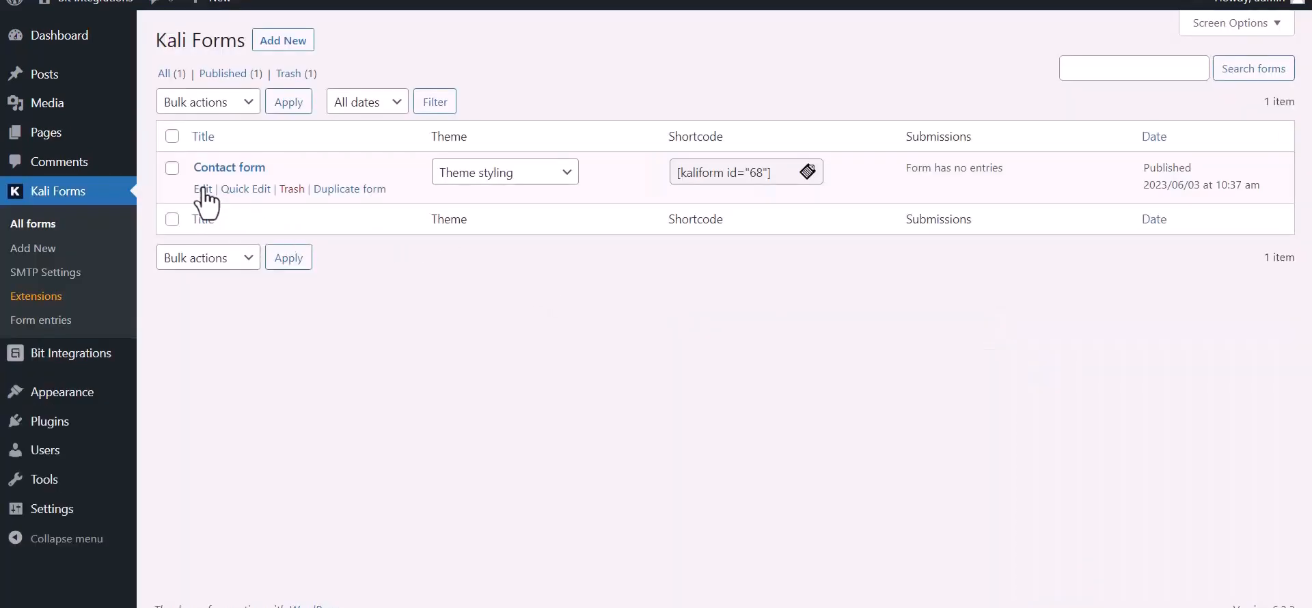
In the Contact form's Web Hooks settings, name a new webhook 'Bit Integration'.
left_click(204, 189)
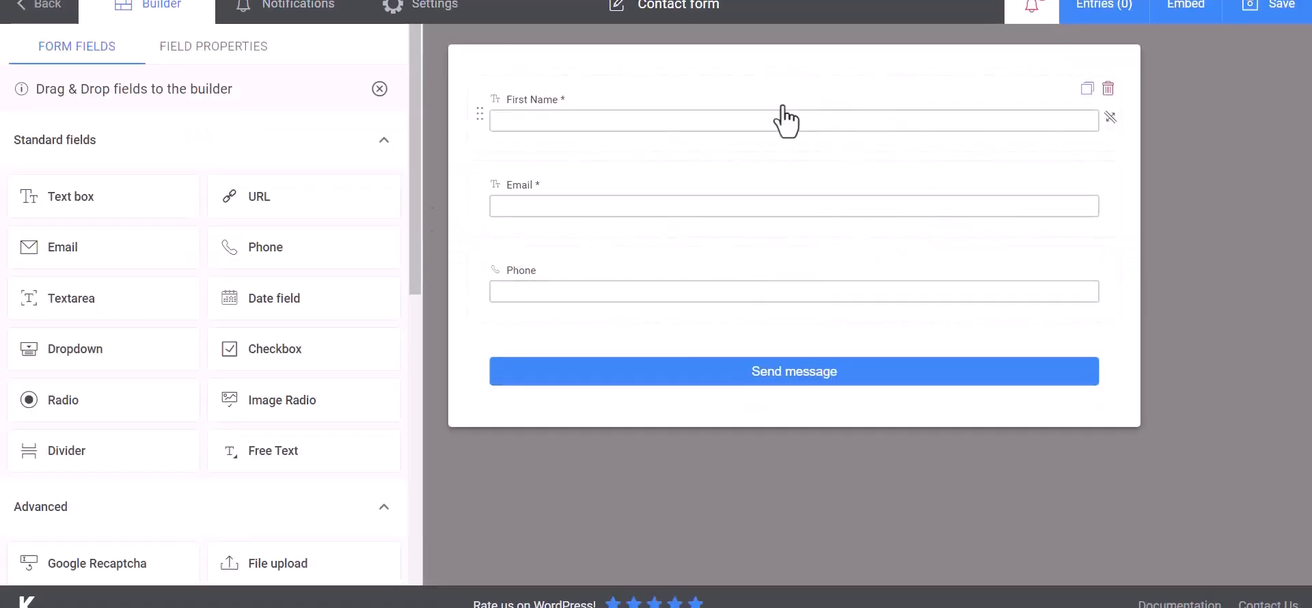
left_click(454, 21)
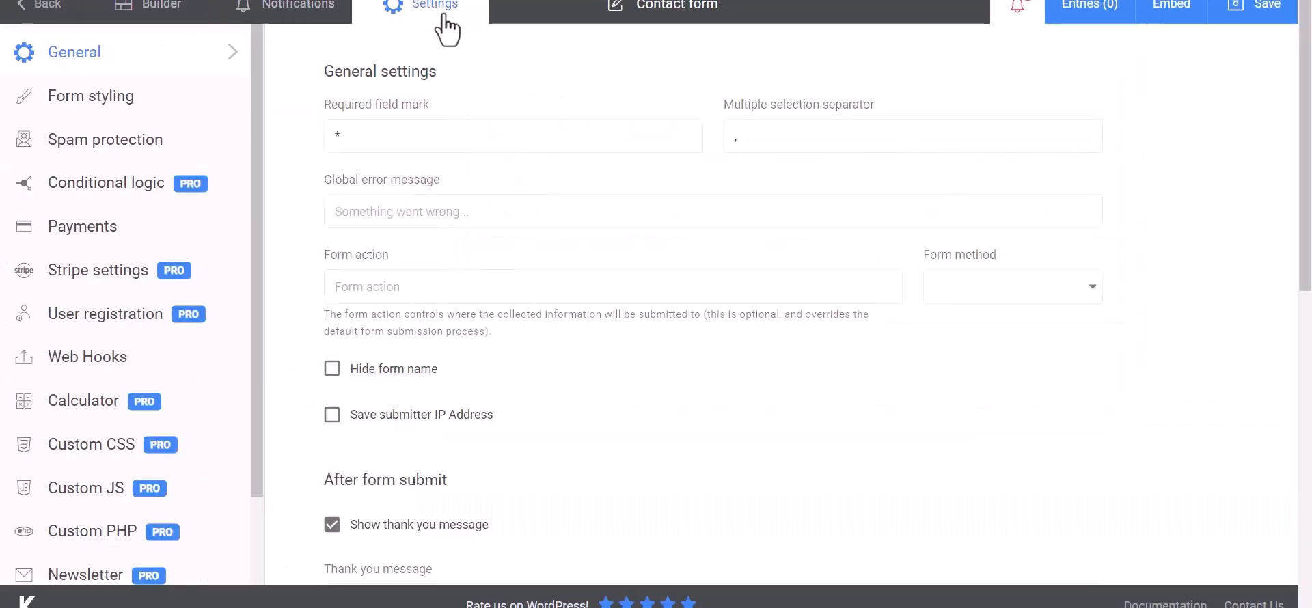
left_click(62, 362)
left_click(413, 139)
type("Bit Integrat")
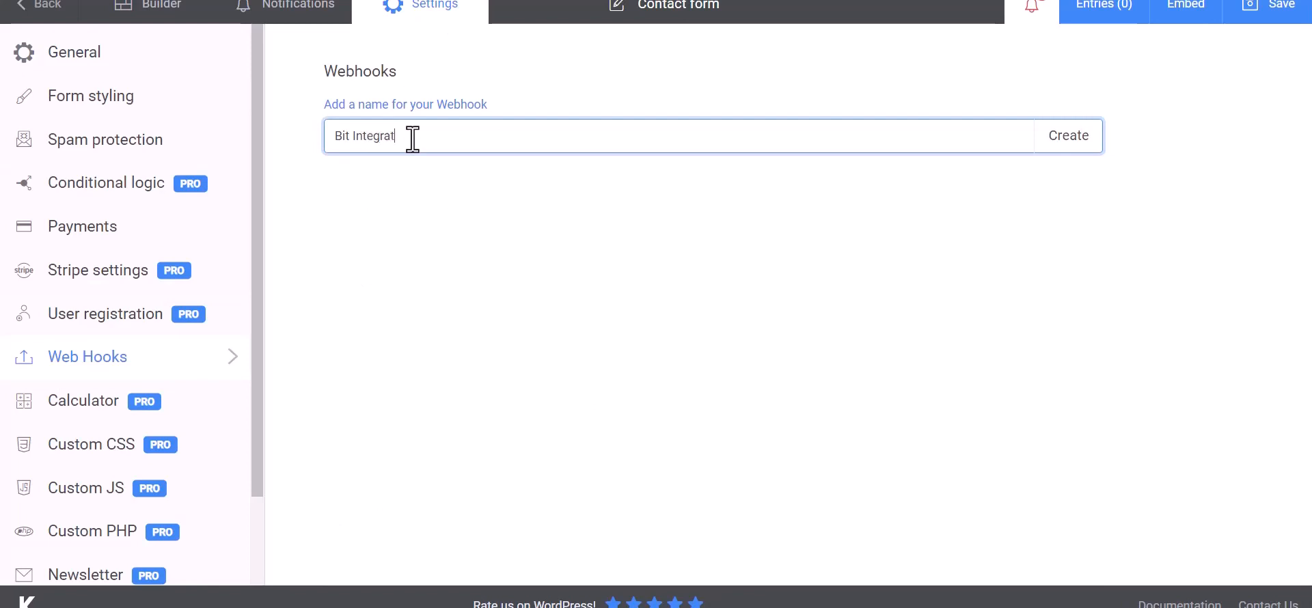
type("ions")
Create the Bit Integrations webhook with the copied webhook URL as its Payload URL.
left_click(1070, 145)
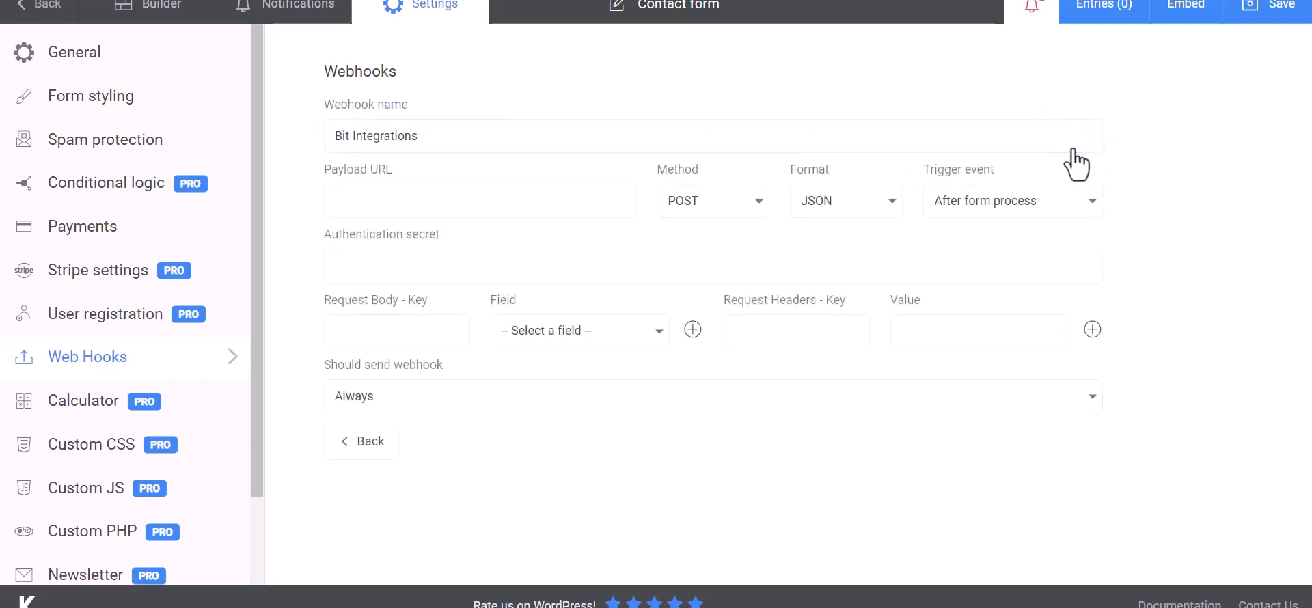
left_click(410, 201)
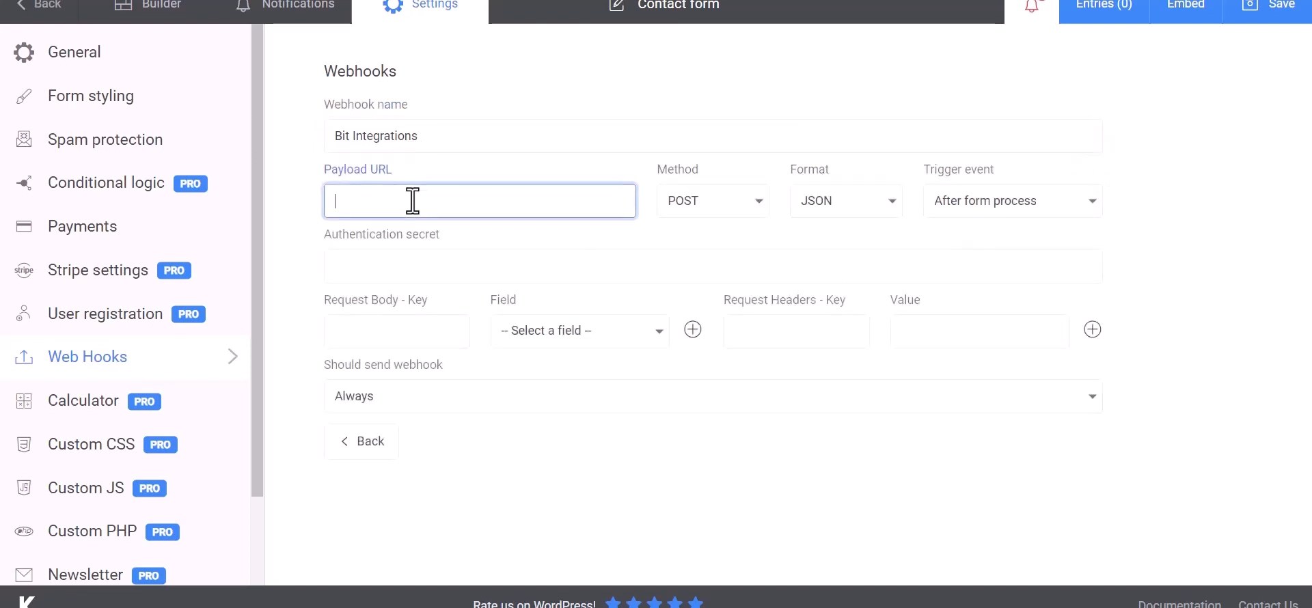
key("ctrl+v")
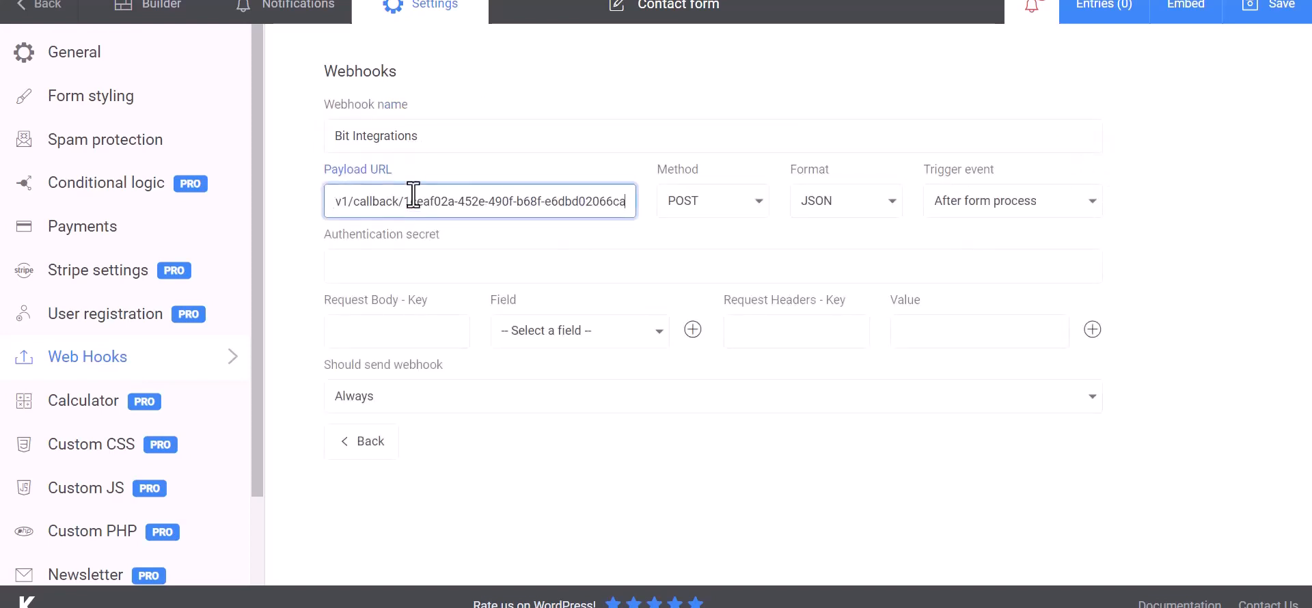
Add Request Body rows mapping Name to First Name and Email to Email.
left_click(412, 333)
left_click(509, 336)
left_click(547, 363)
left_click(437, 335)
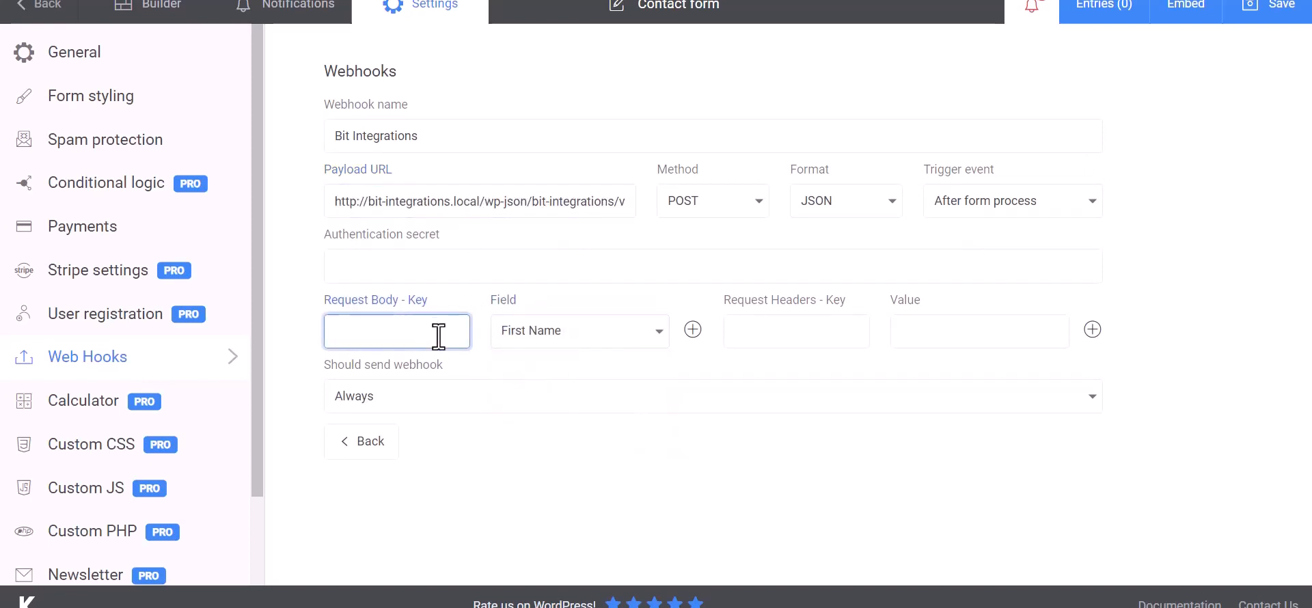
left_click(693, 329)
left_click(567, 375)
left_click(540, 436)
left_click(437, 377)
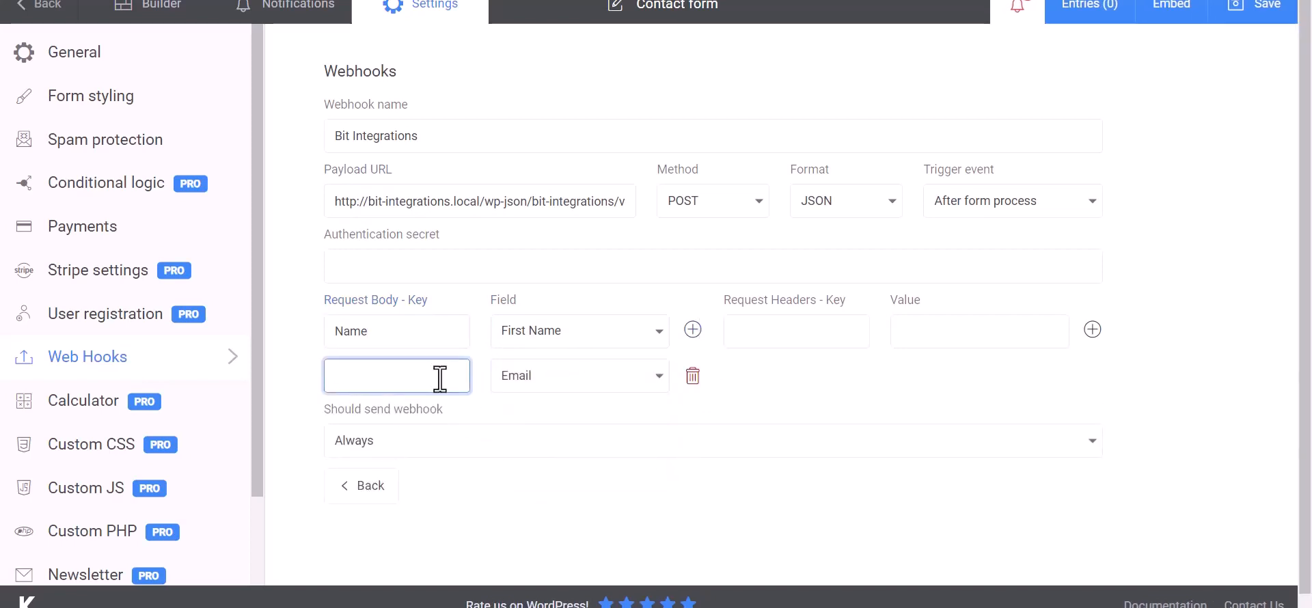
Add a Phone row mapped to the Phone field and save the webhook.
left_click(693, 330)
left_click(577, 419)
left_click(532, 512)
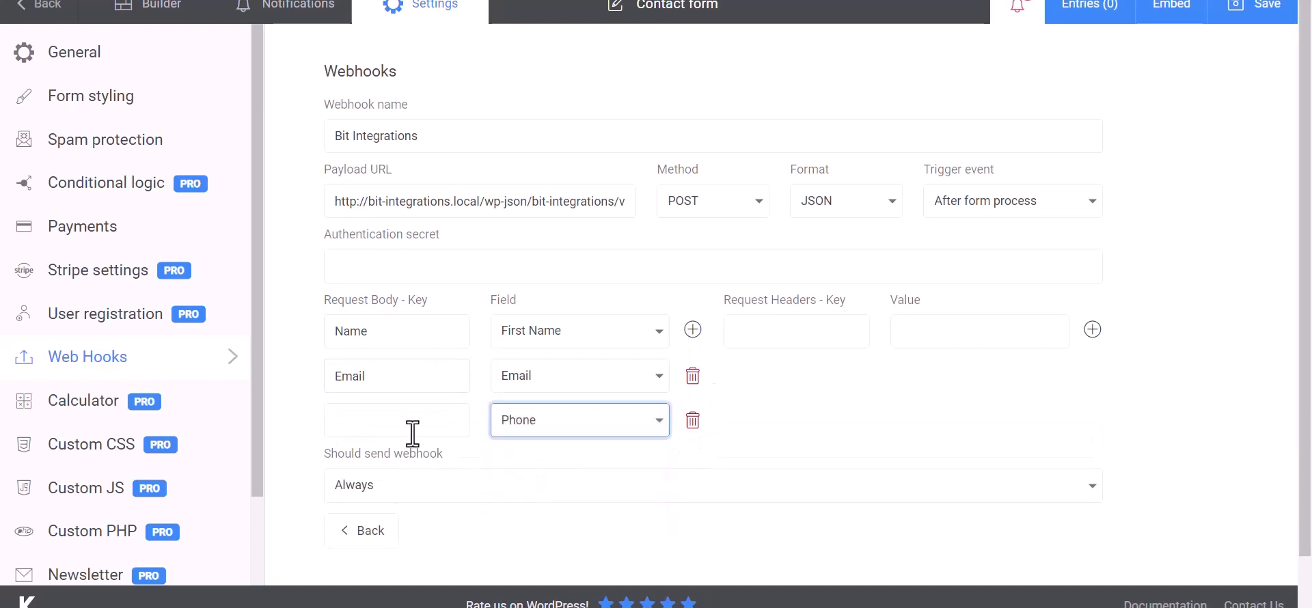
left_click(413, 434)
type("Phone")
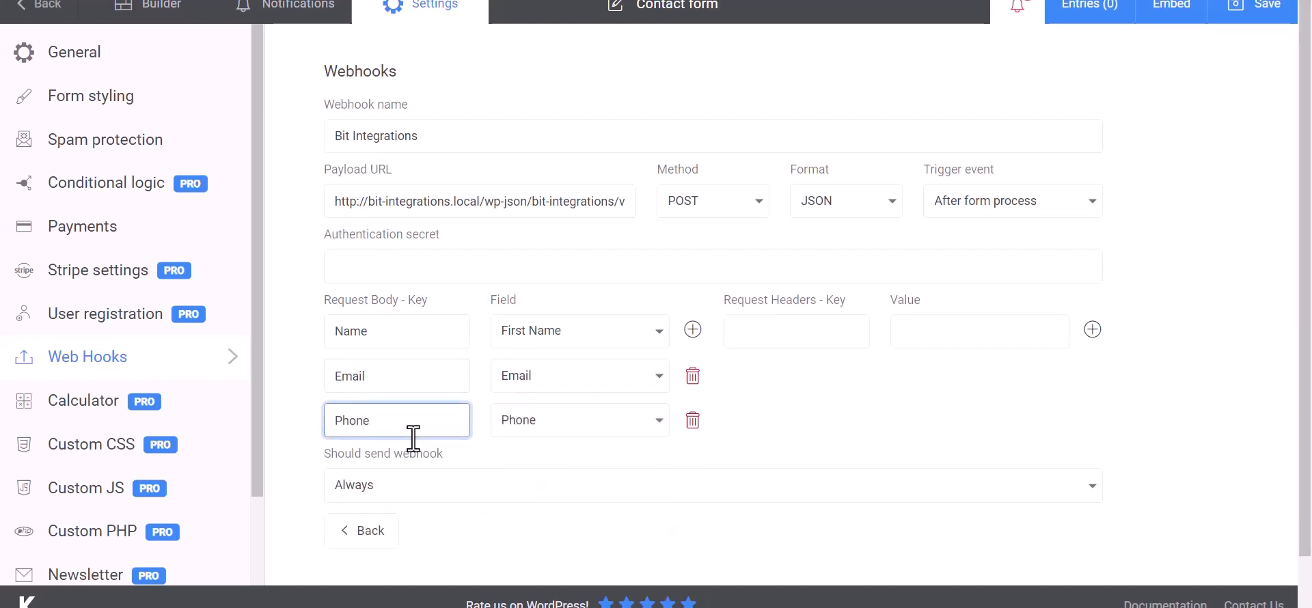
left_click(879, 400)
scroll(828, 400, "down", 1)
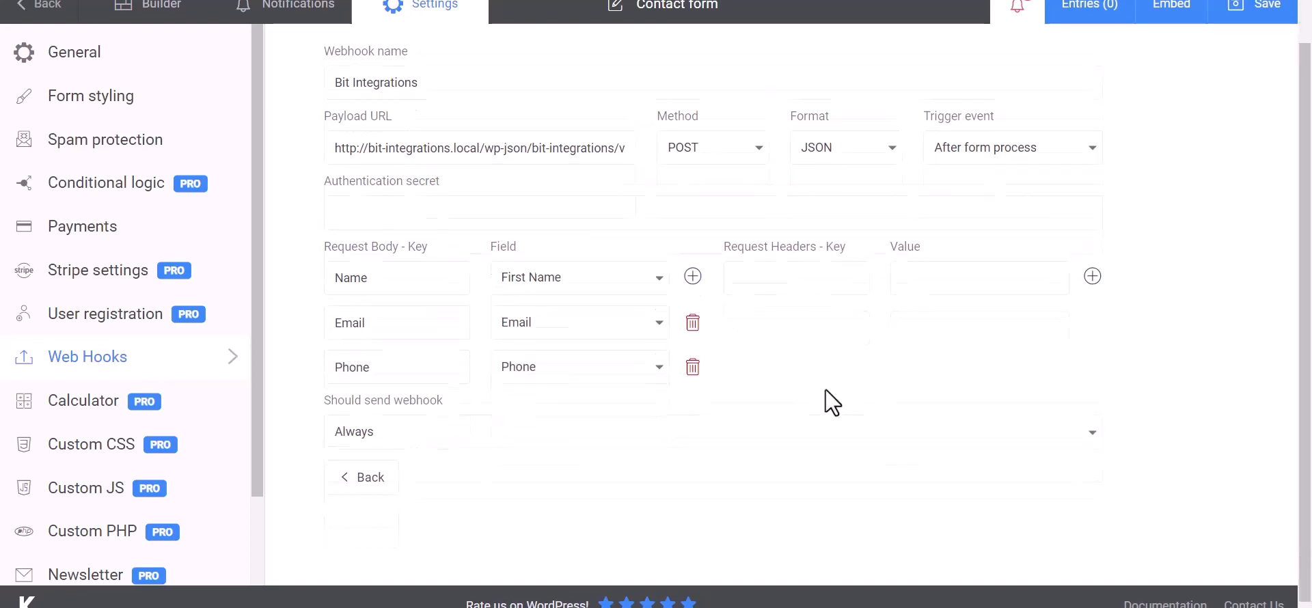
left_click(1262, 26)
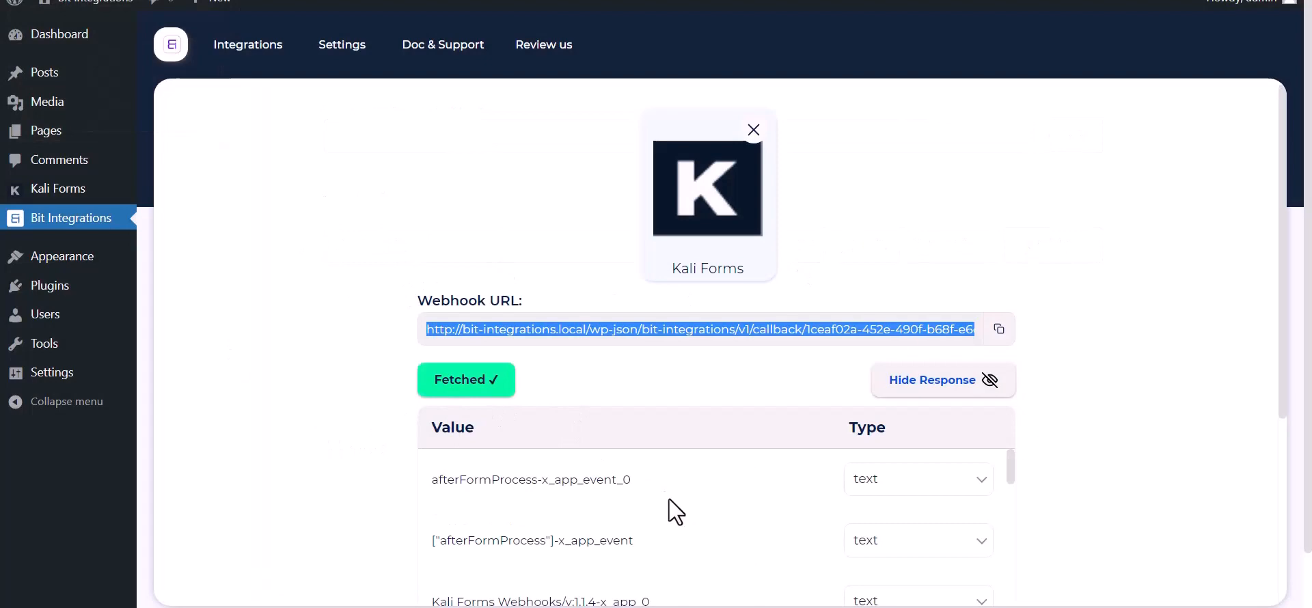
Review the fetched Kali Forms response, then choose CampaignMonitor as the action via search 'cam'.
scroll(669, 499, "down", 10)
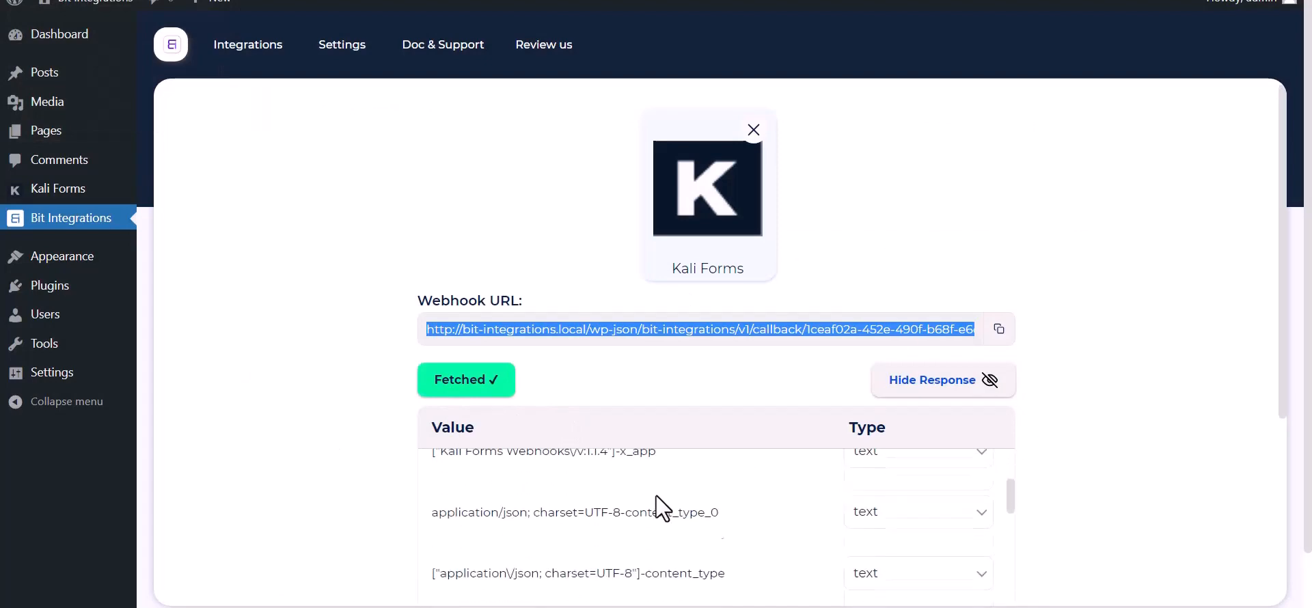
scroll(574, 551, "down", 3)
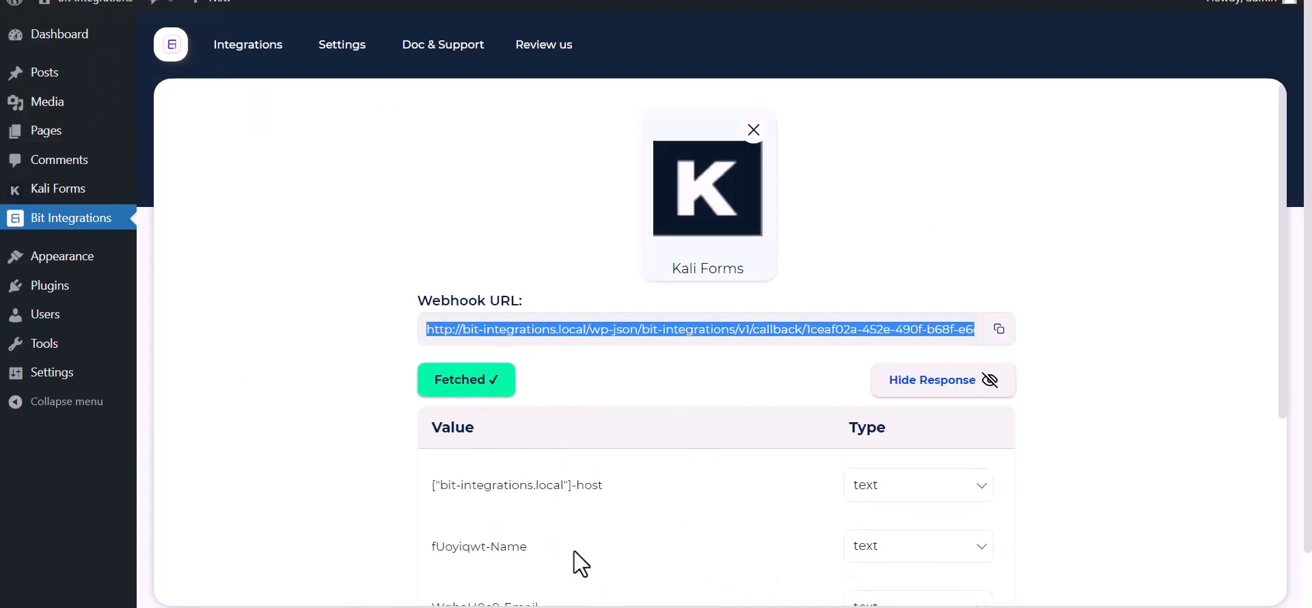
scroll(316, 478, "down", 5)
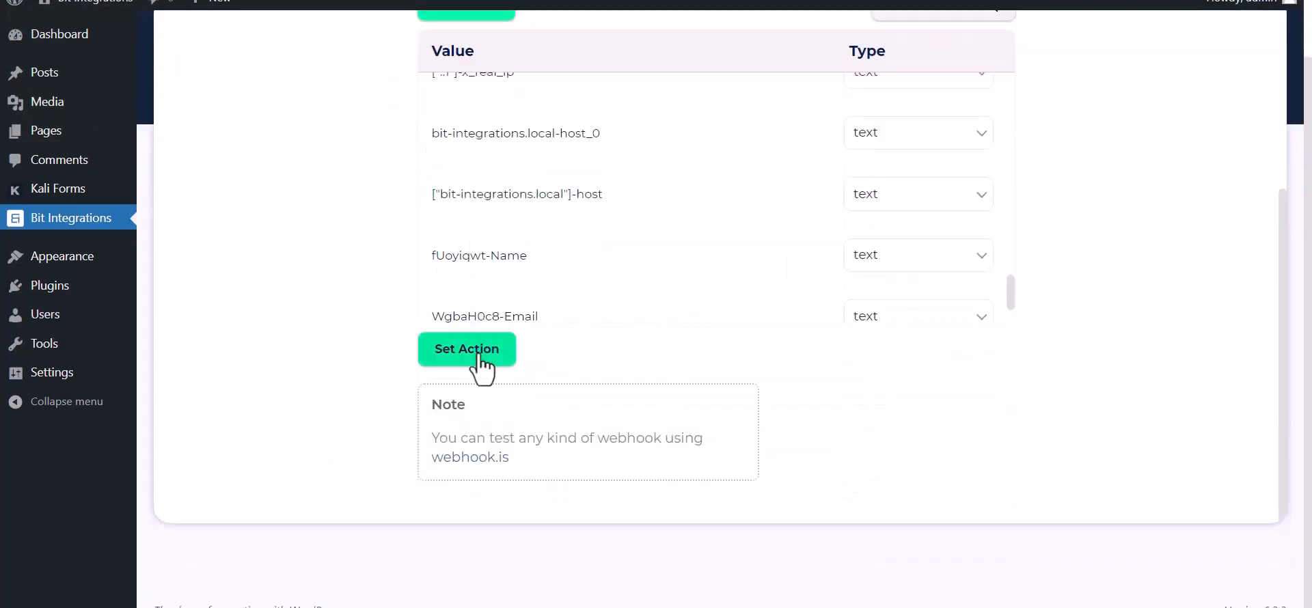
left_click(475, 352)
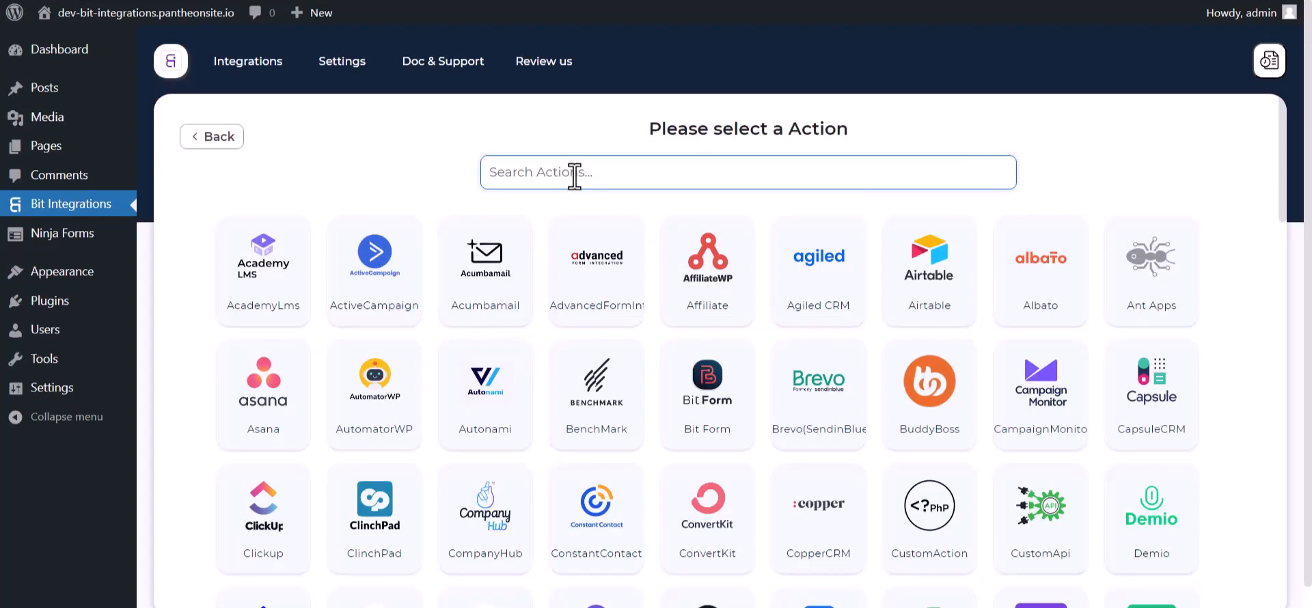
type("camp")
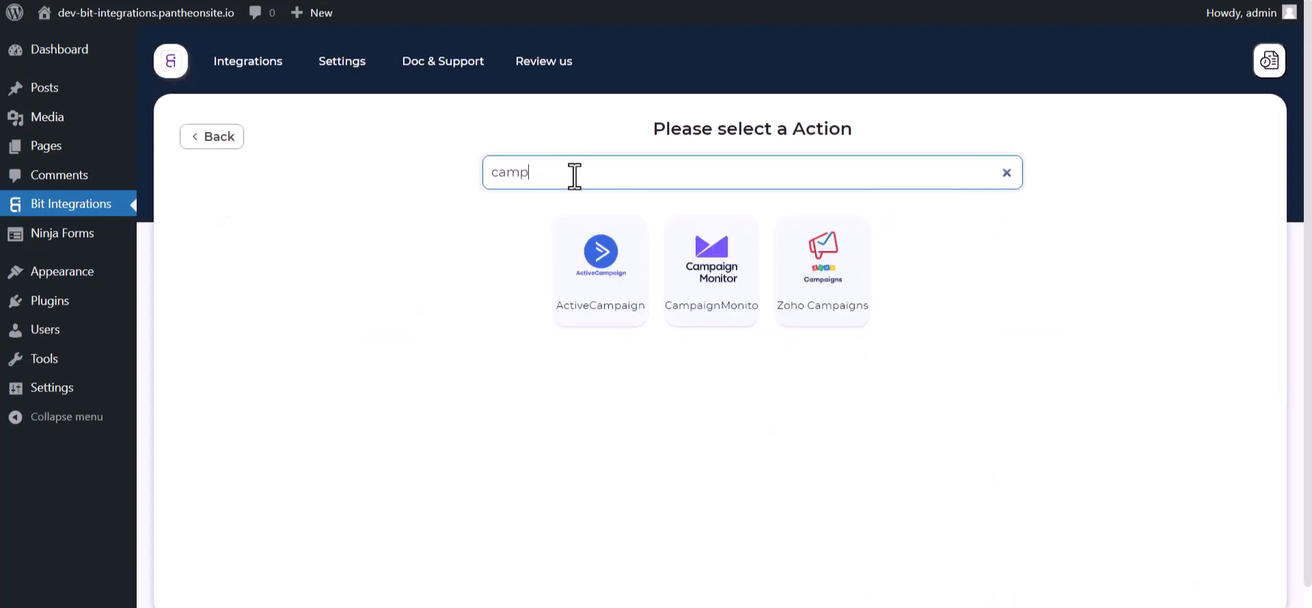
left_click(717, 304)
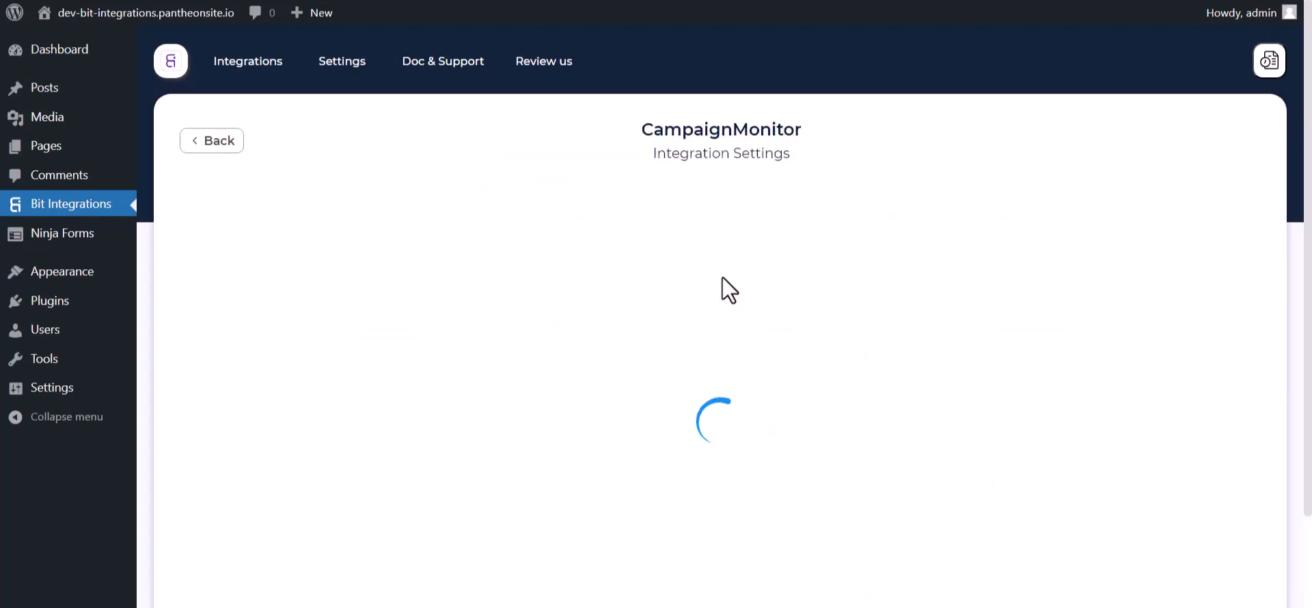
scroll(704, 269, "down", 3)
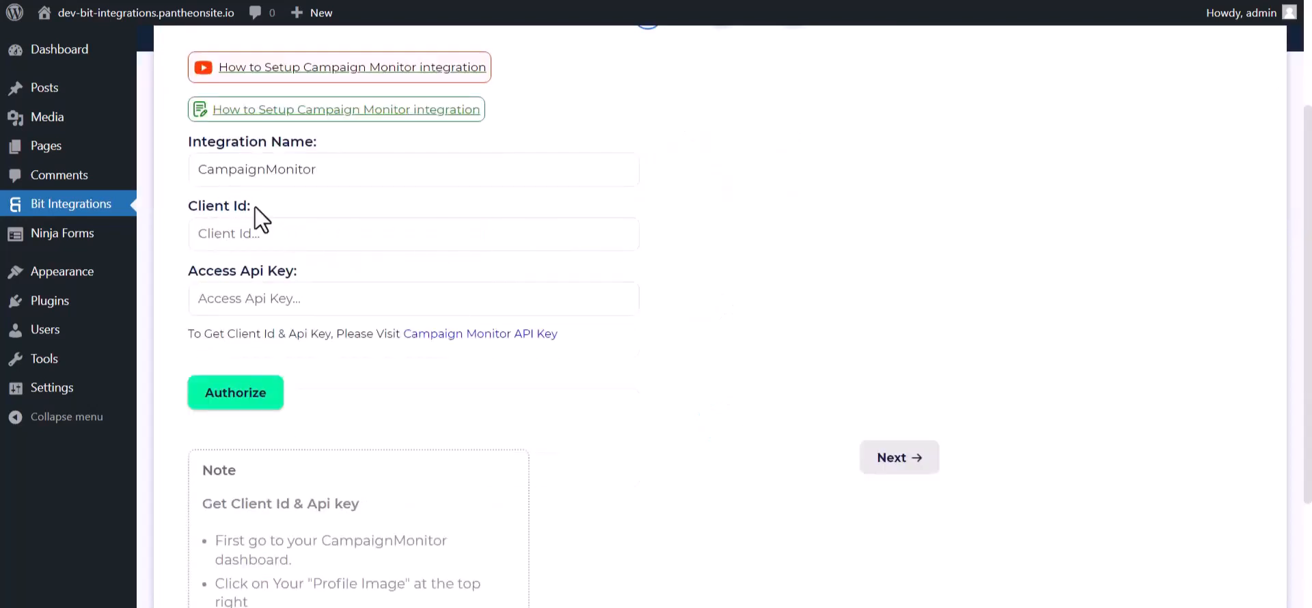
Copy the Client ID from Campaign Monitor's API key page into the integration form.
left_click(439, 339)
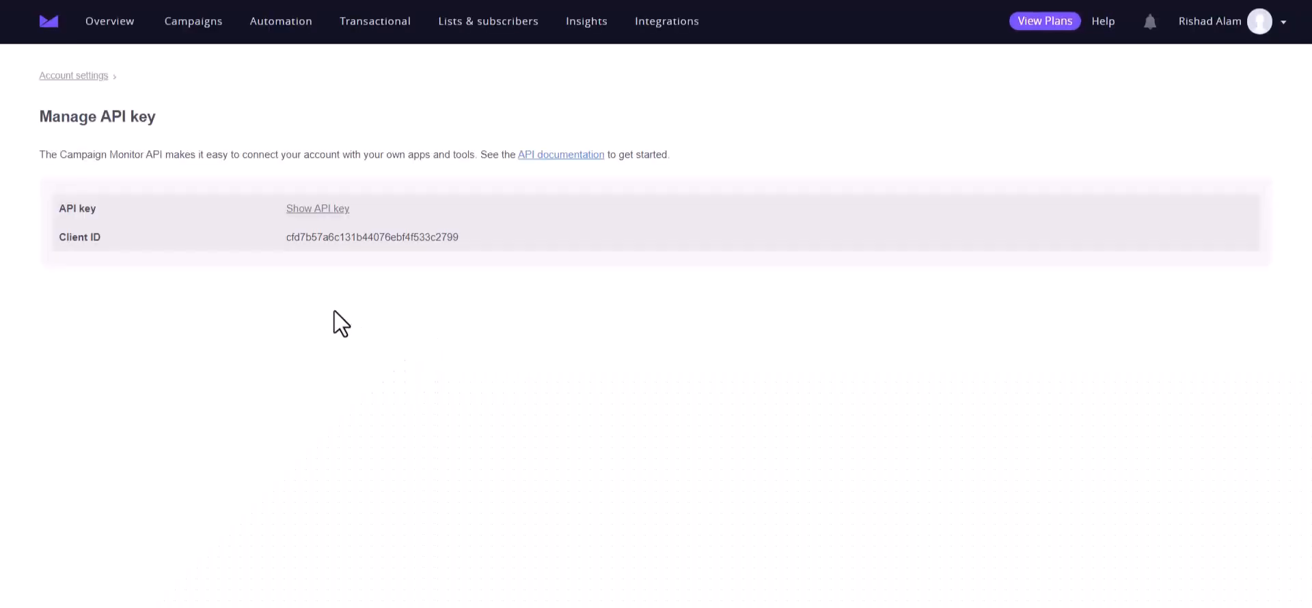
double_click(335, 237)
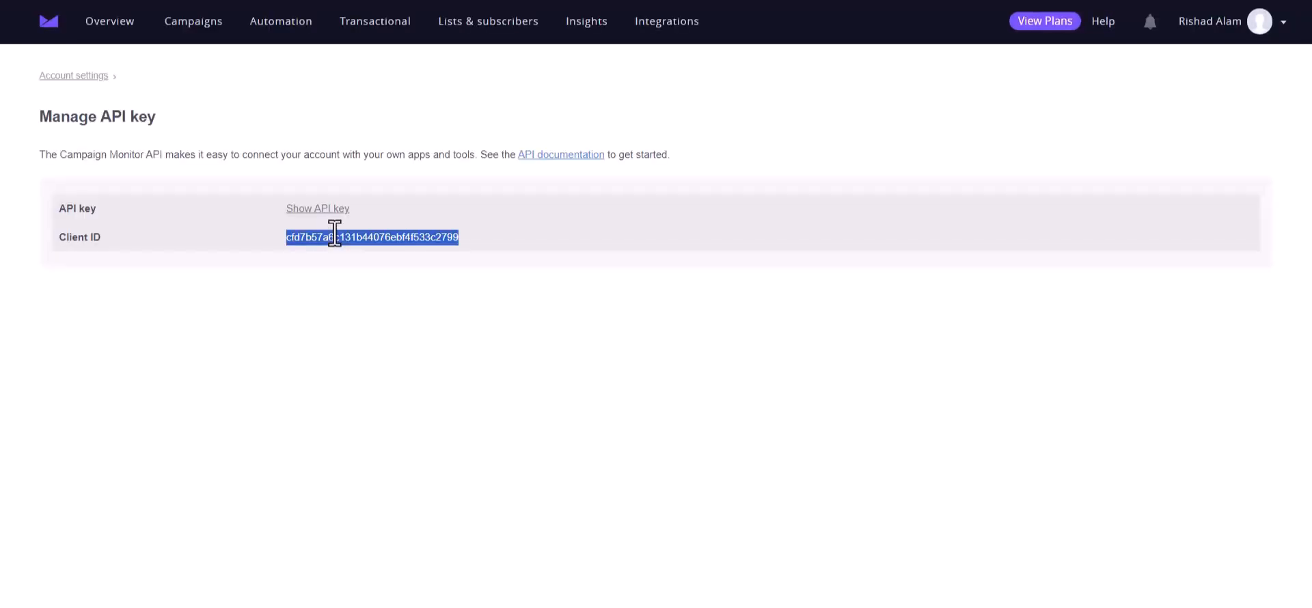
key("ctrl+shift+Tab")
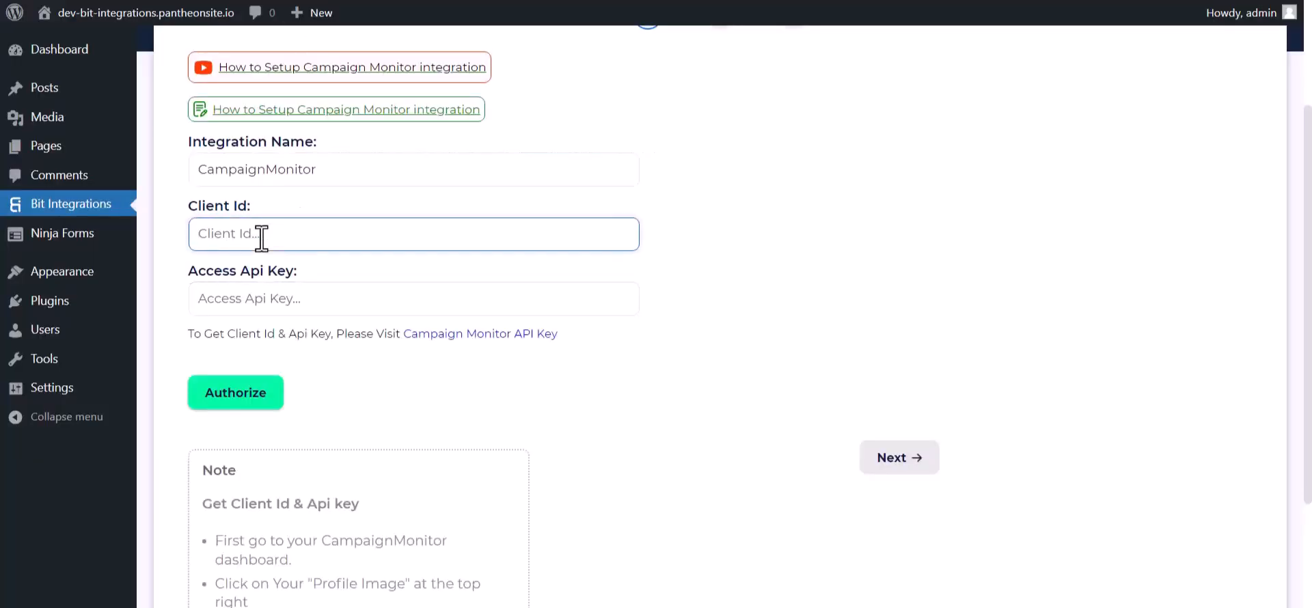
key("ctrl+v")
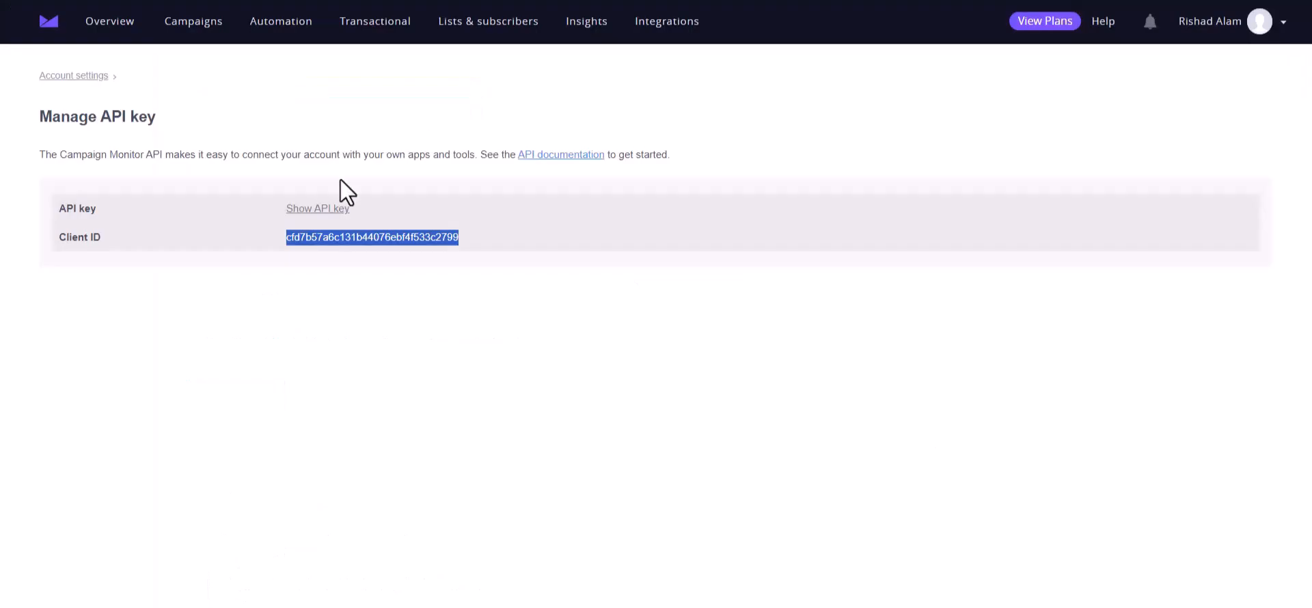
Reveal the API key by confirming the account password, and select the whole key.
left_click(322, 209)
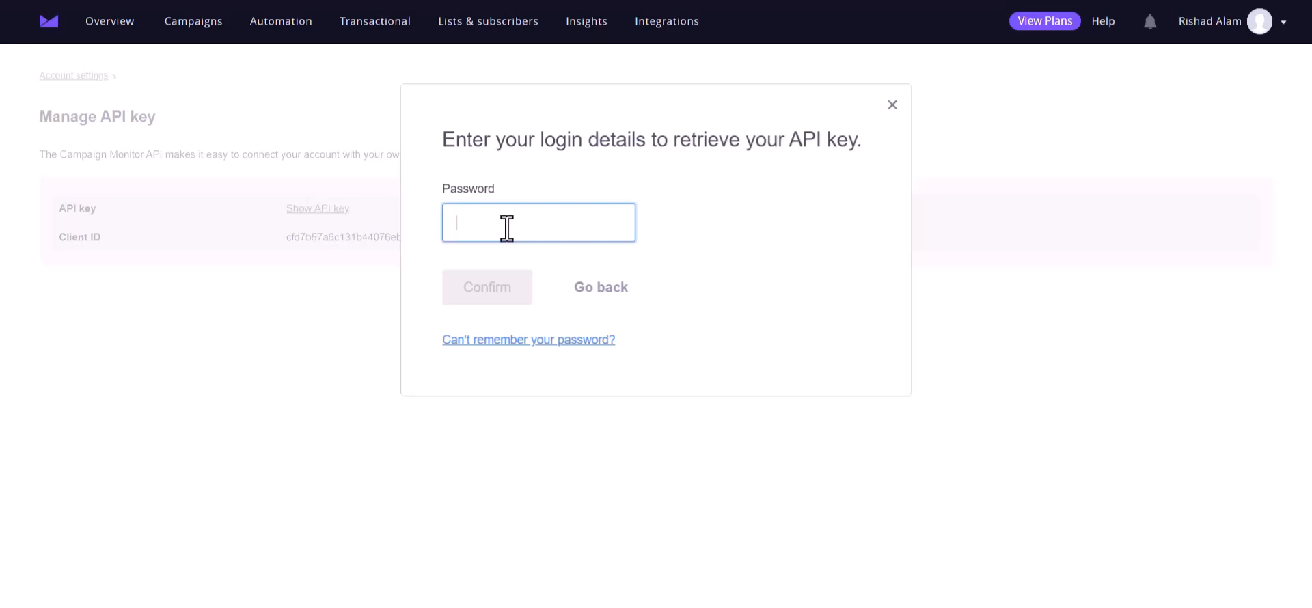
key("ctrl+v")
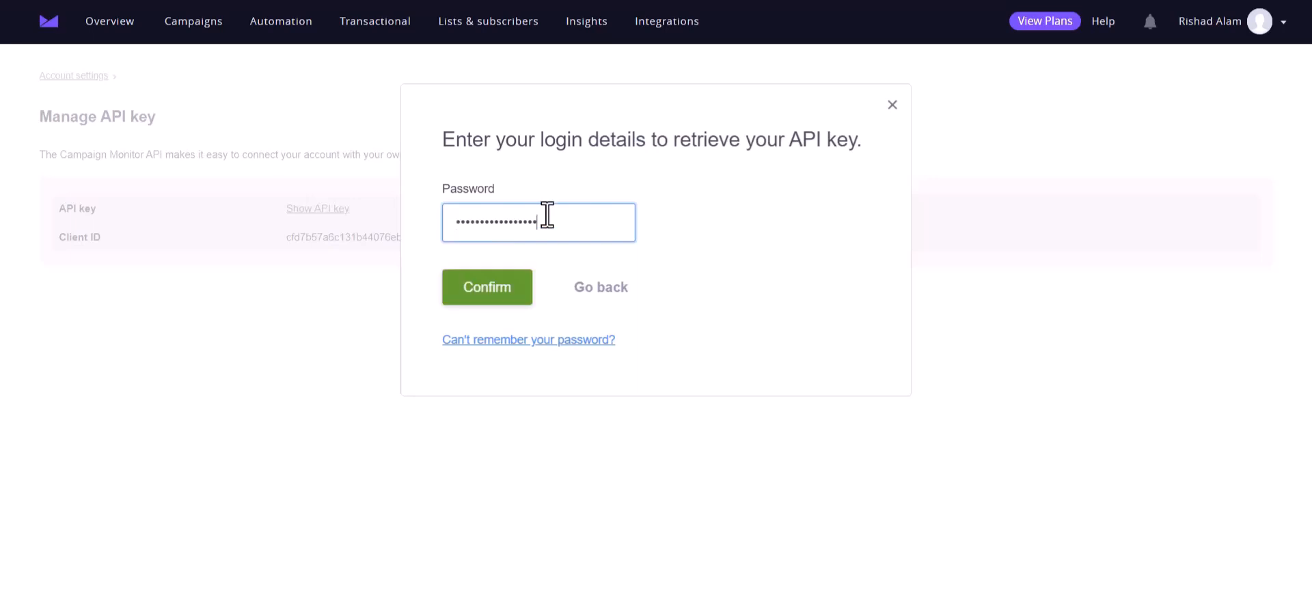
left_click(510, 288)
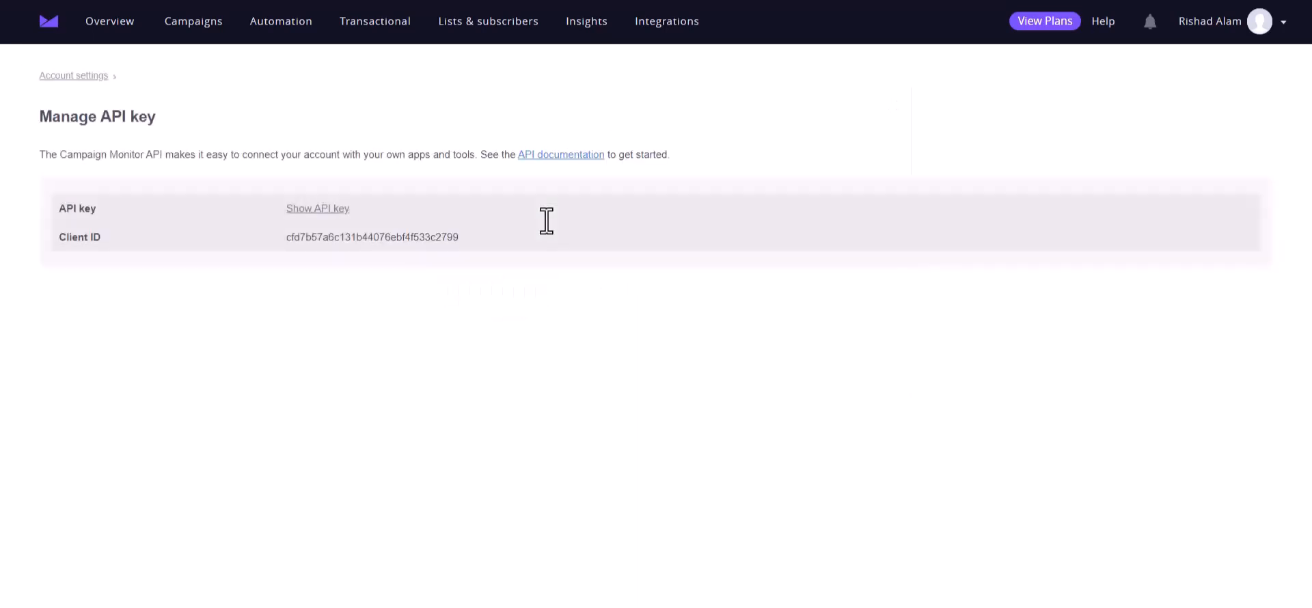
triple_click(422, 210)
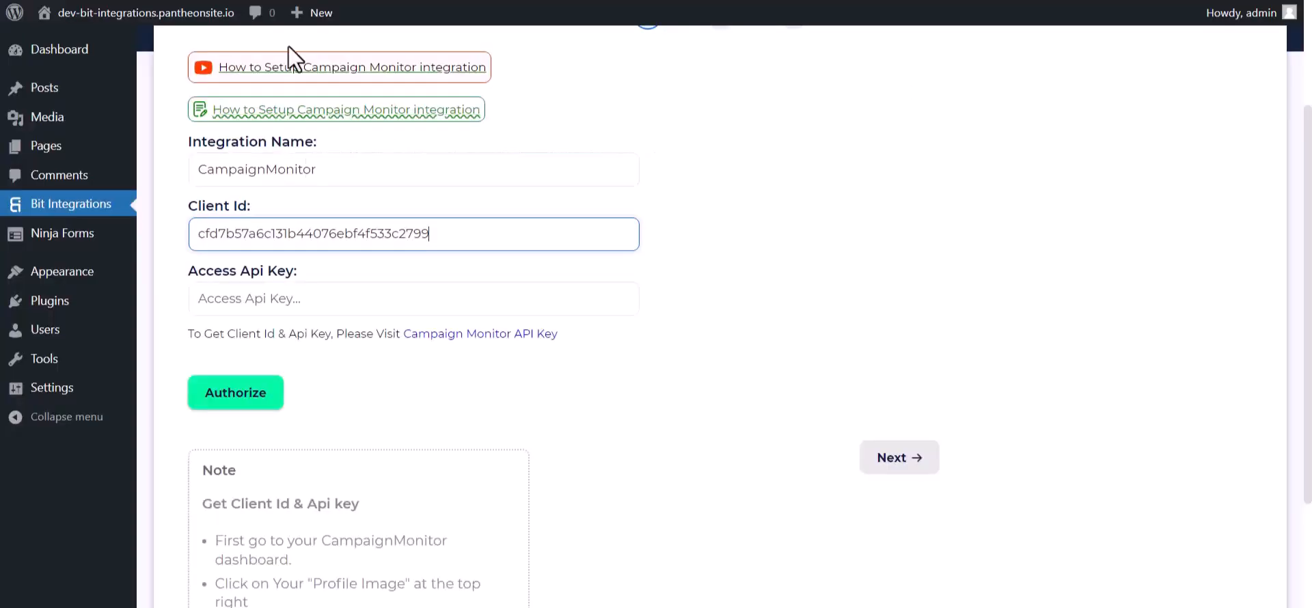
left_click(292, 299)
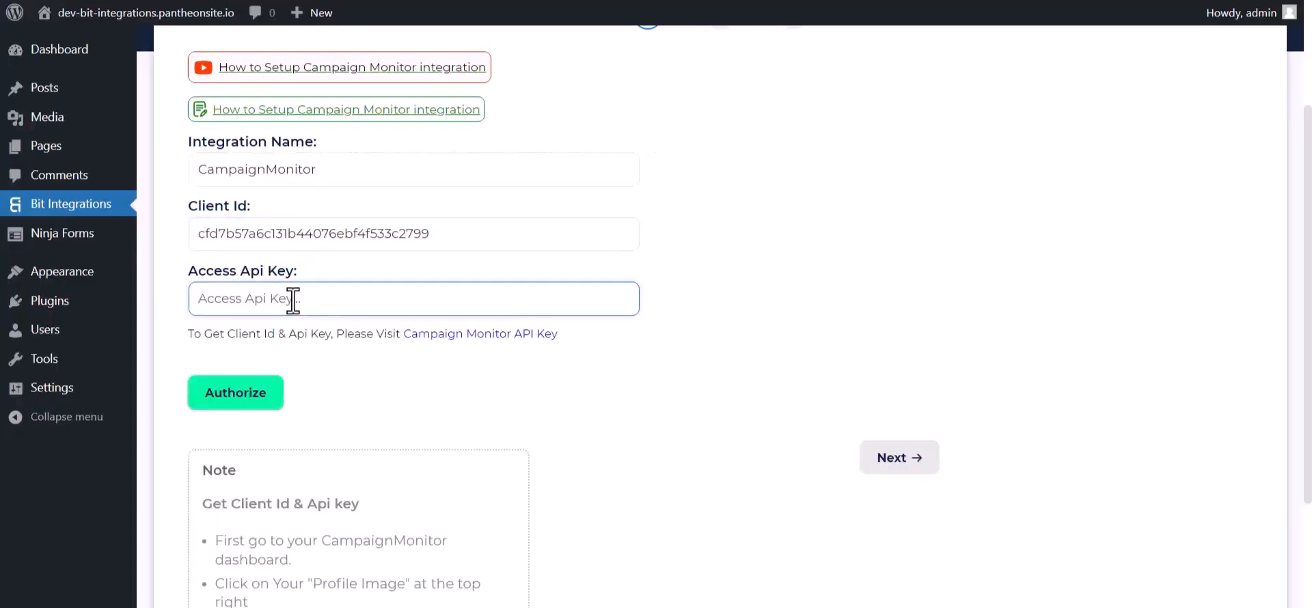
Paste the API key into Access Api Key, authorize CampaignMonitor, and continue to the settings step.
key("ctrl+v")
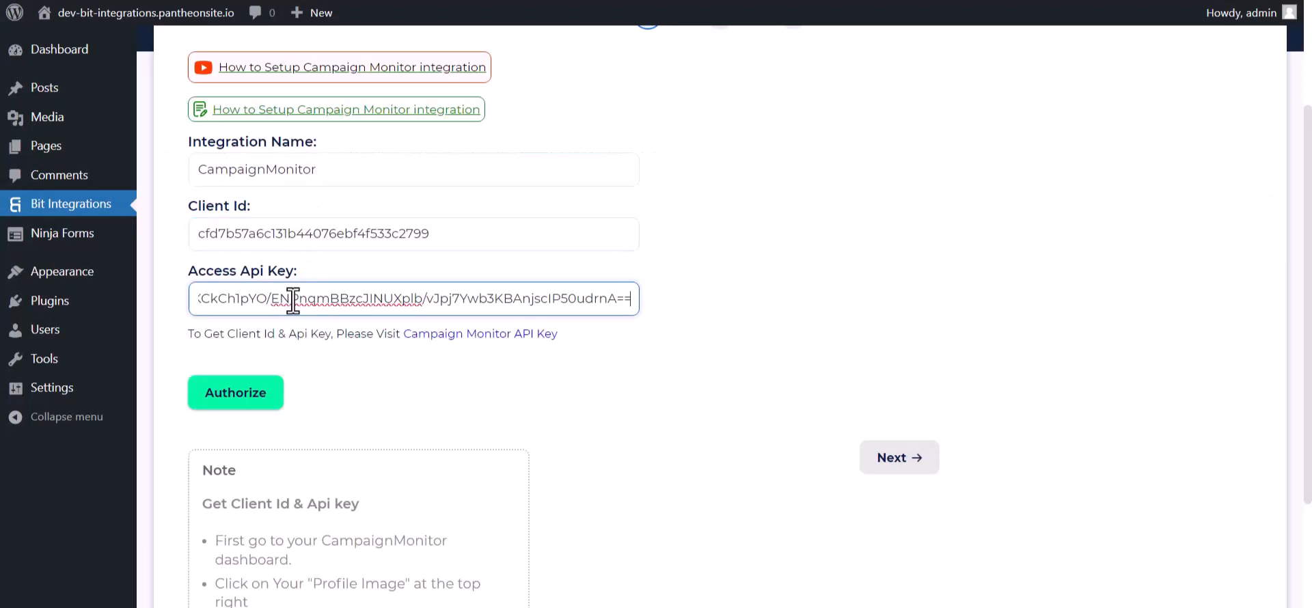
left_click(248, 392)
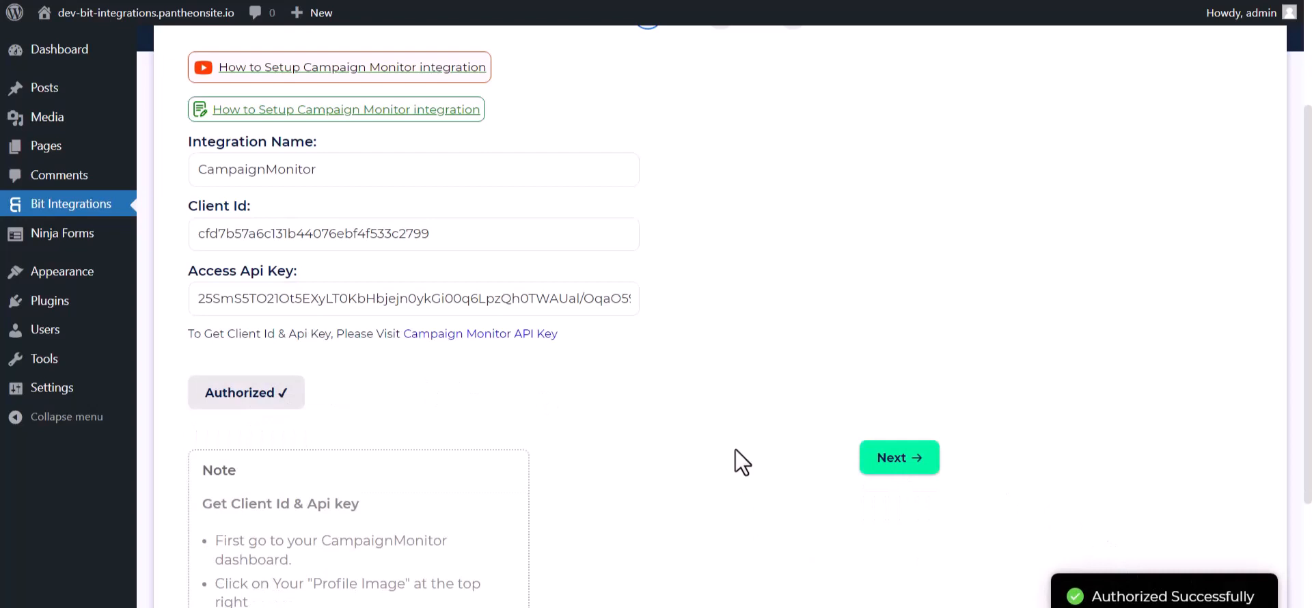
left_click(862, 462)
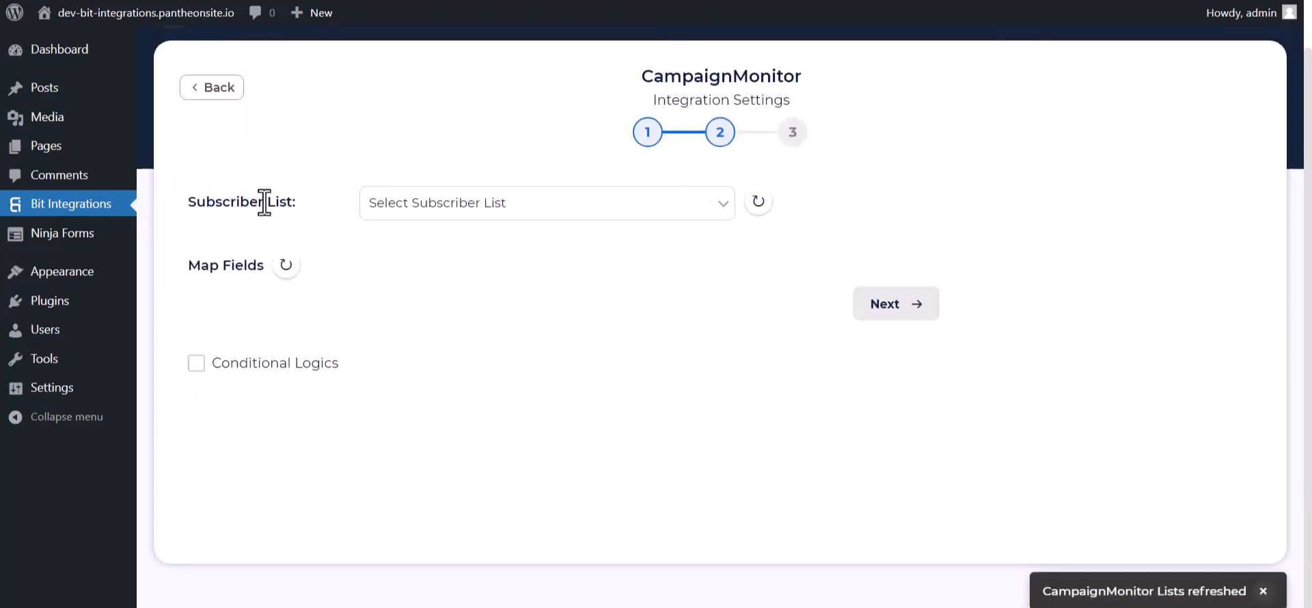
Choose the Bit Integrations subscriber list and map the form's Email to Email Address.
left_click(432, 209)
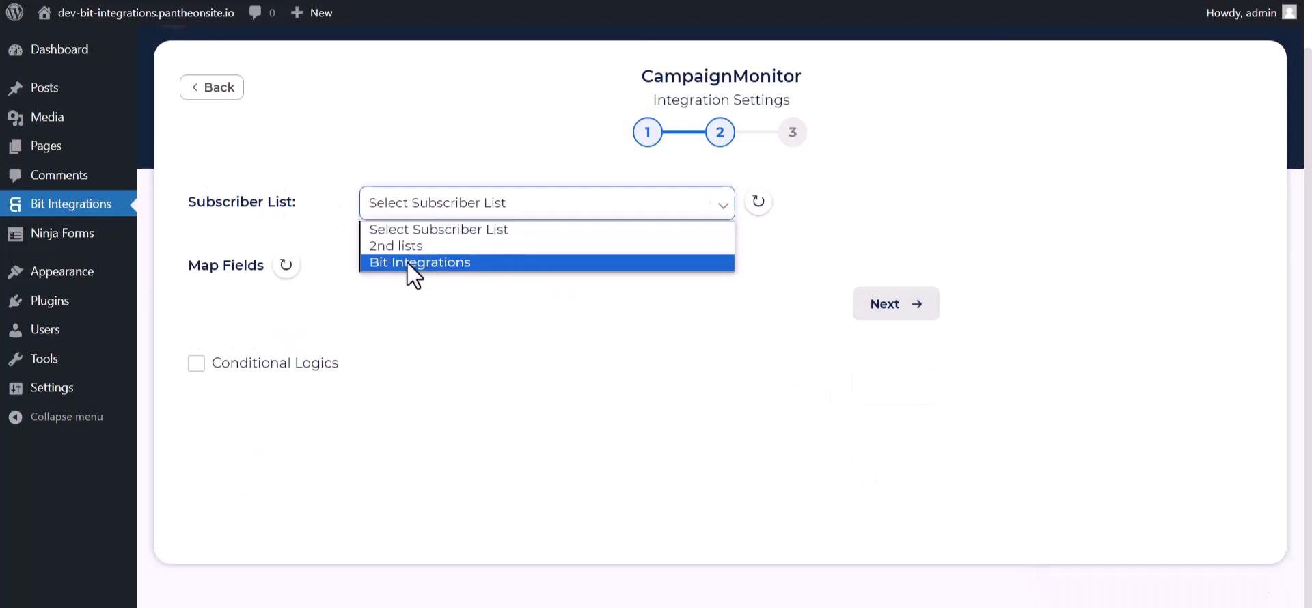
left_click(407, 263)
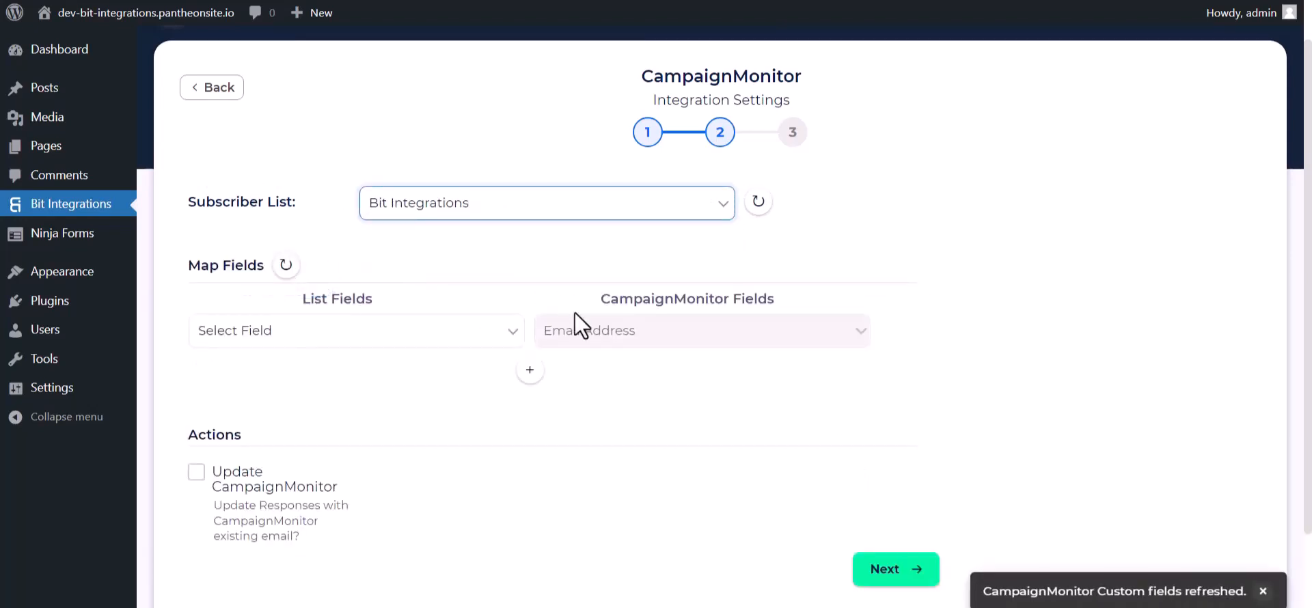
scroll(518, 278, "down", 1)
left_click(493, 252)
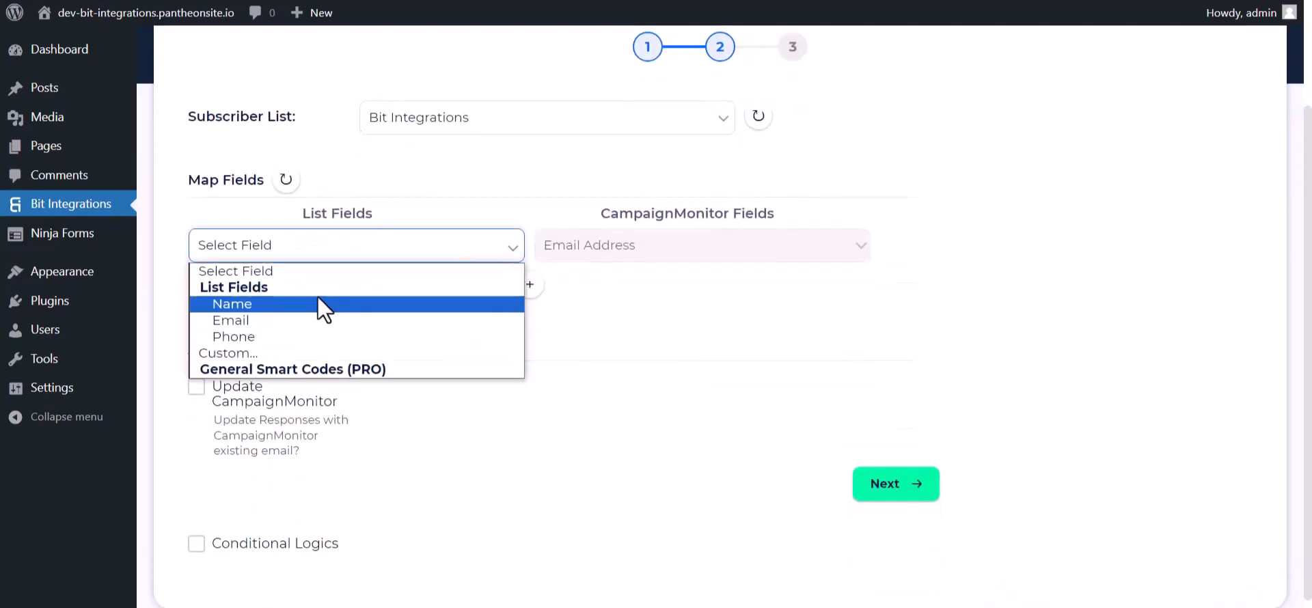
left_click(268, 320)
Add a second mapping sending the form's Name field to Campaign Monitor's Name.
left_click(529, 284)
left_click(586, 291)
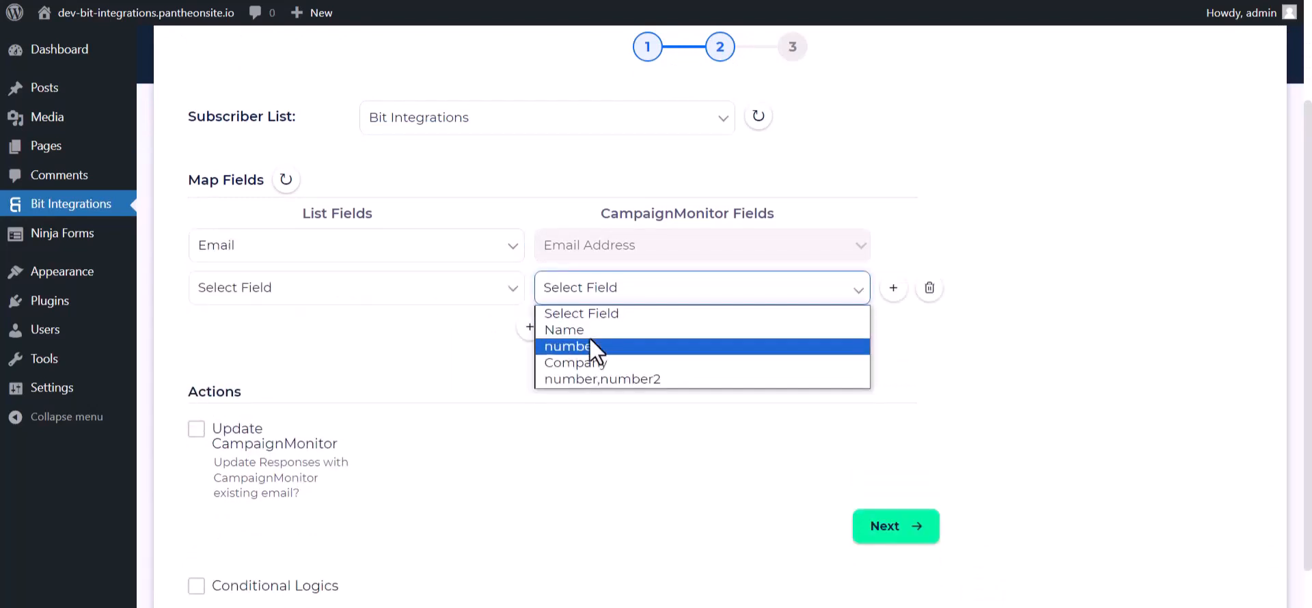
left_click(589, 342)
left_click(582, 297)
left_click(615, 340)
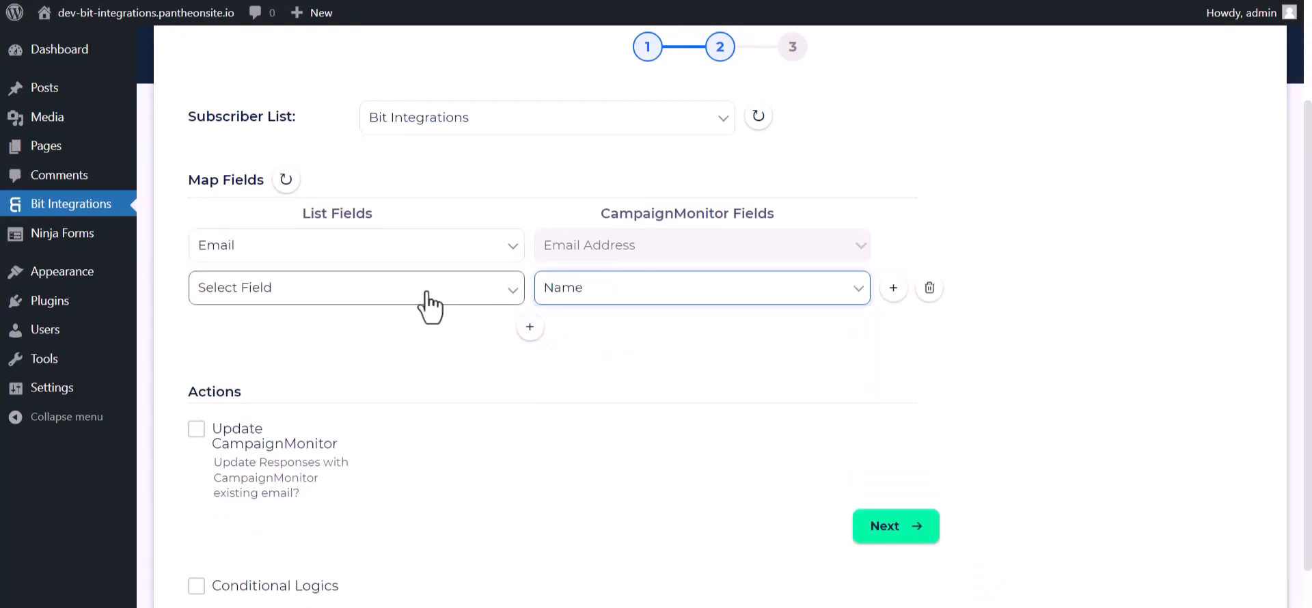
left_click(509, 299)
left_click(253, 346)
Add a third mapping sending Phone to number, and switch on Conditional Logics.
left_click(531, 328)
left_click(601, 332)
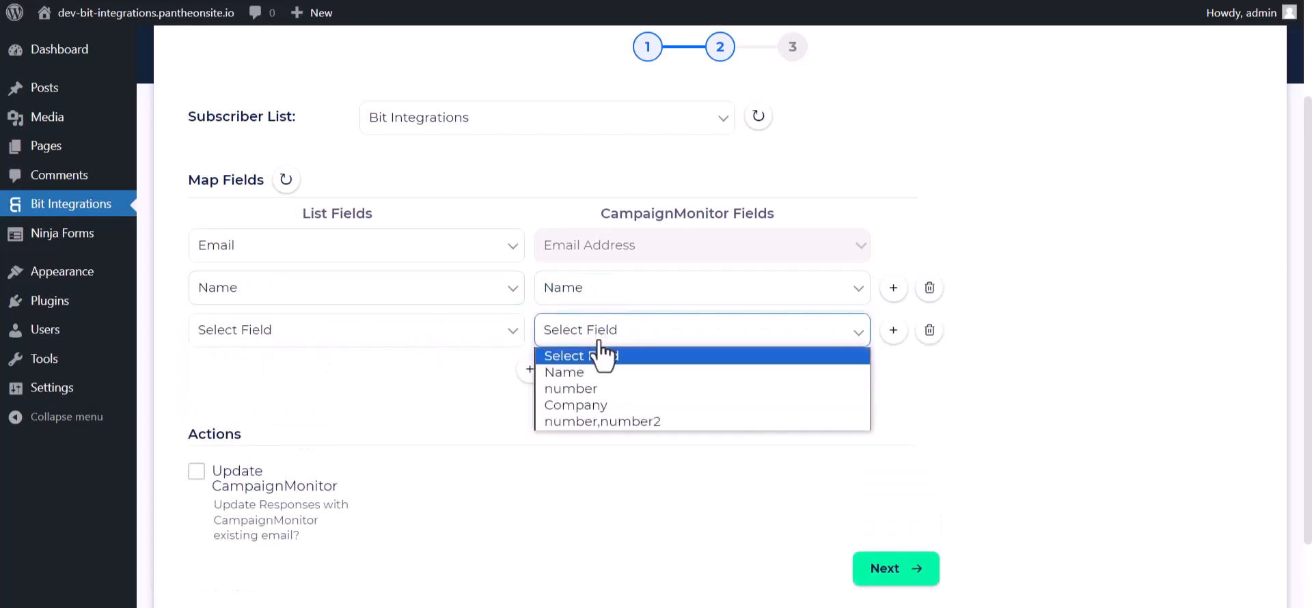
left_click(582, 393)
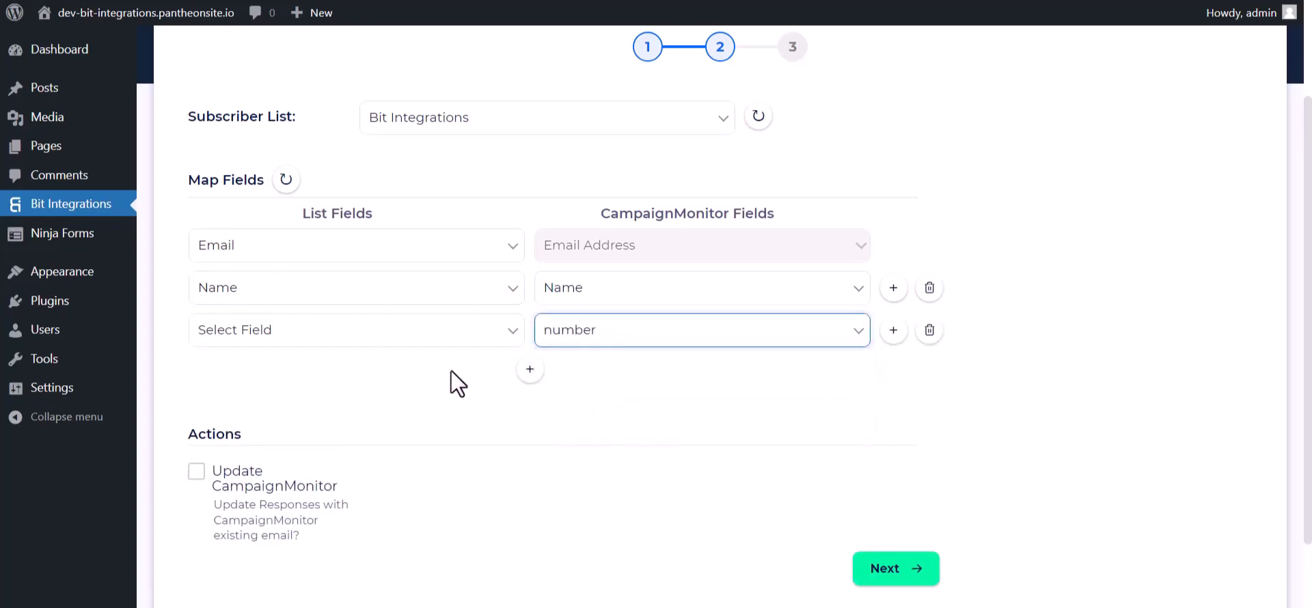
left_click(369, 332)
left_click(232, 420)
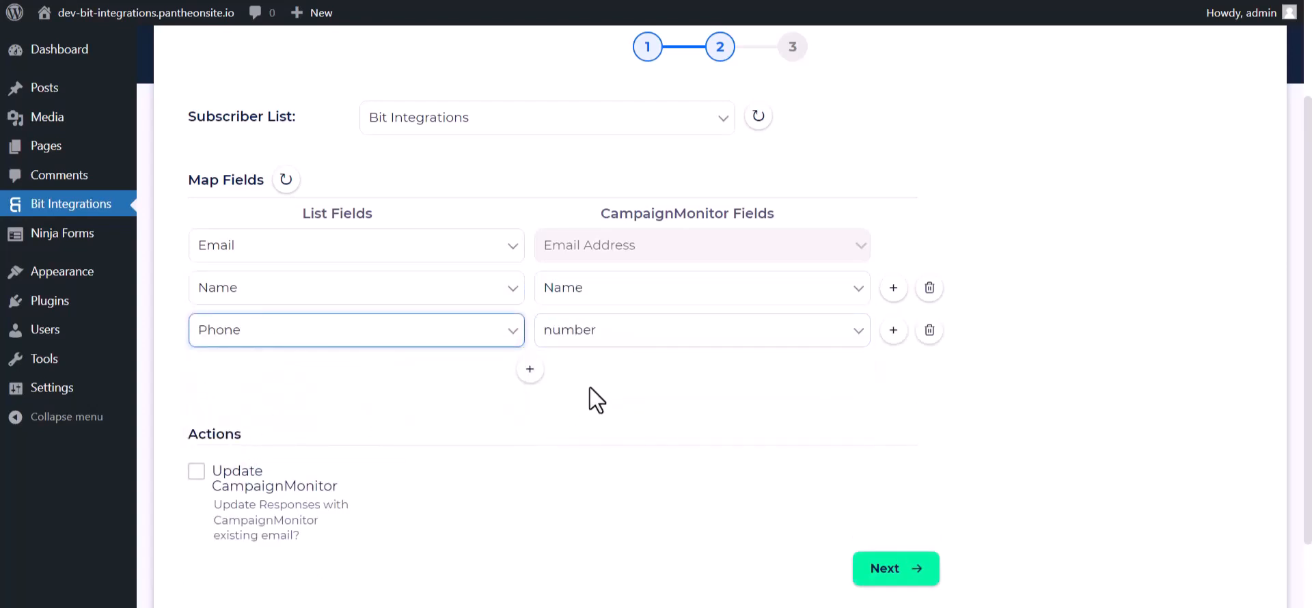
scroll(601, 383, "down", 1)
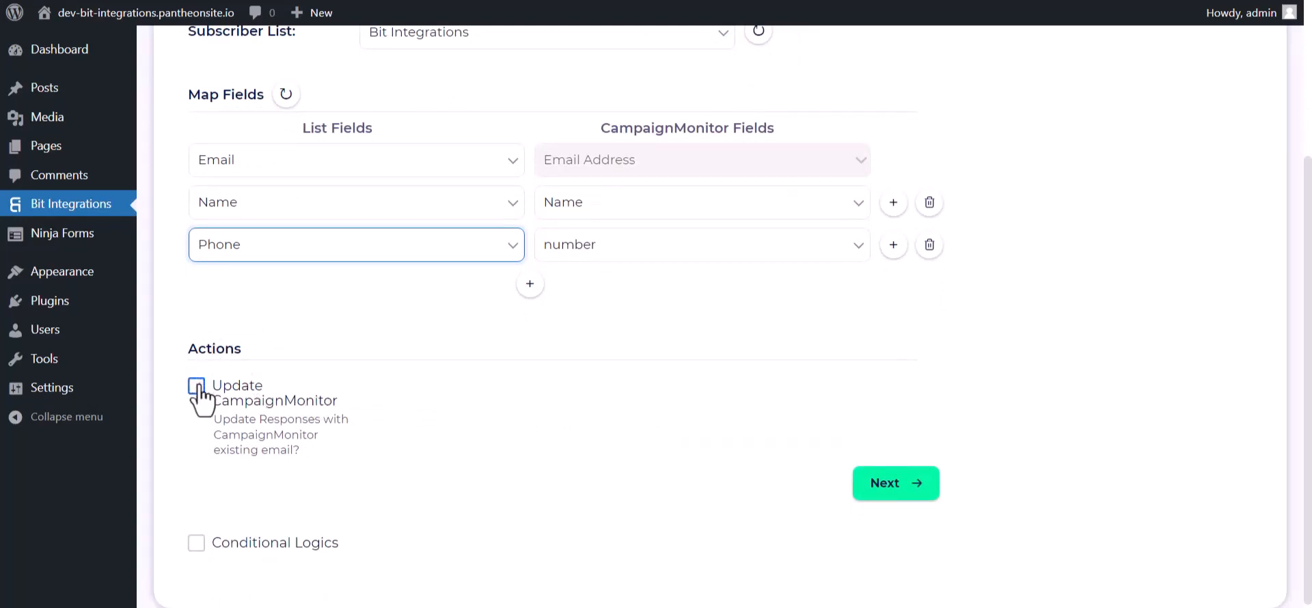
scroll(205, 396, "down", 1)
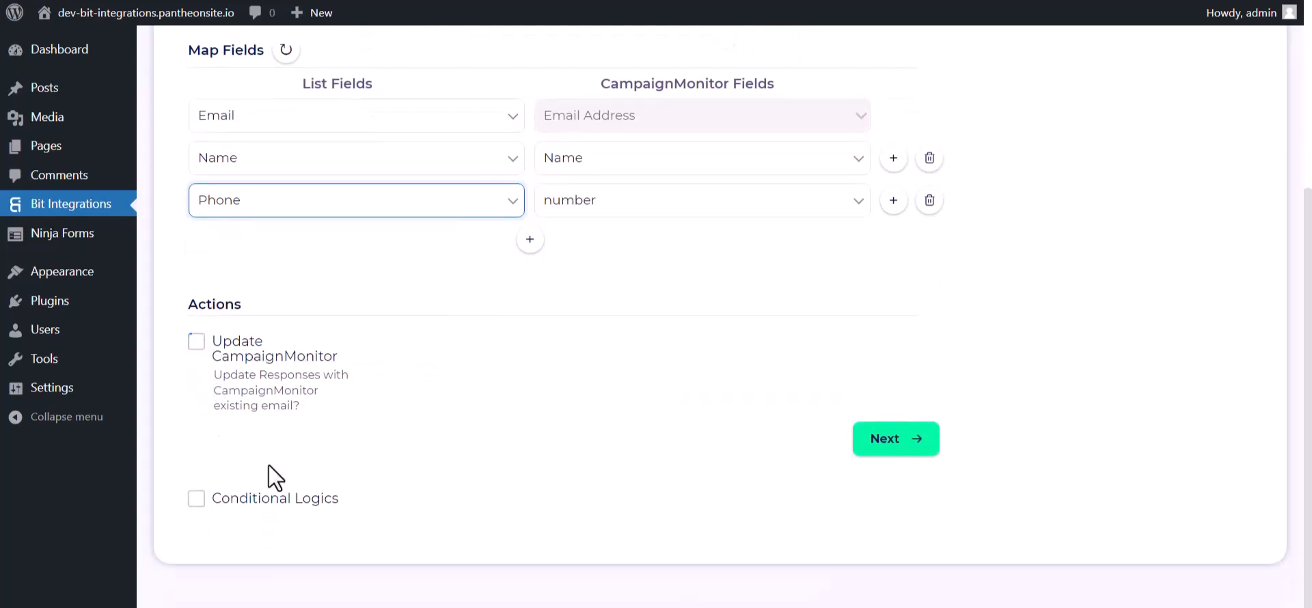
left_click(197, 498)
Switch Conditional Logics back off, advance to the final step, and Finish & Save the integration.
scroll(338, 455, "down", 2)
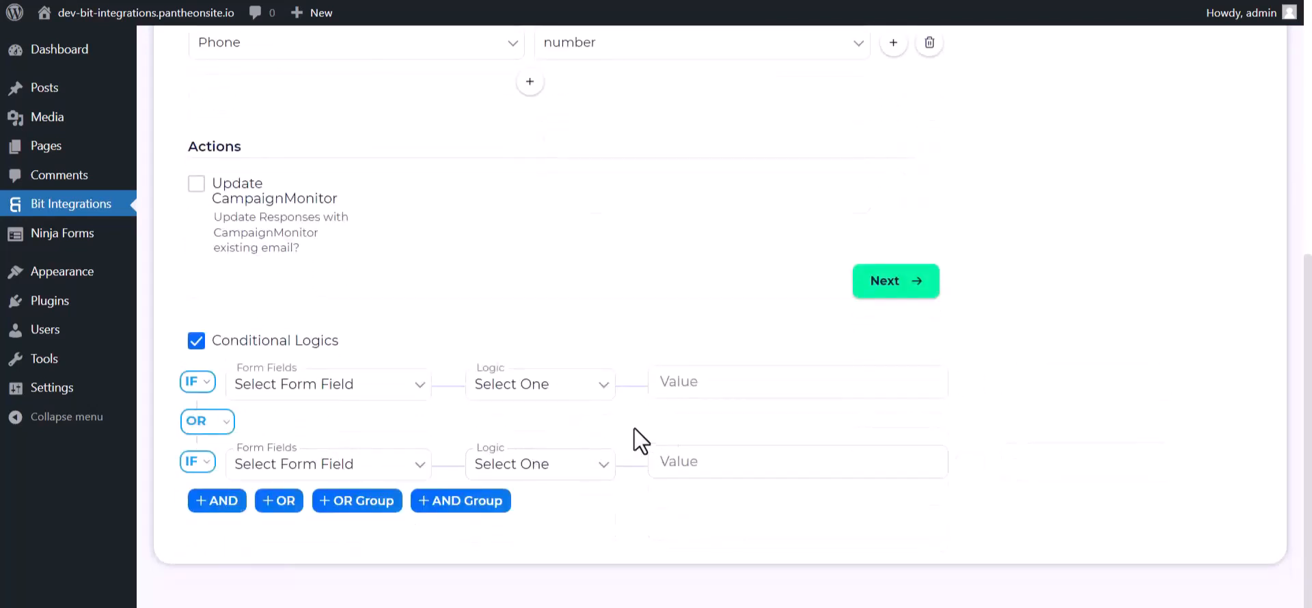
left_click(197, 341)
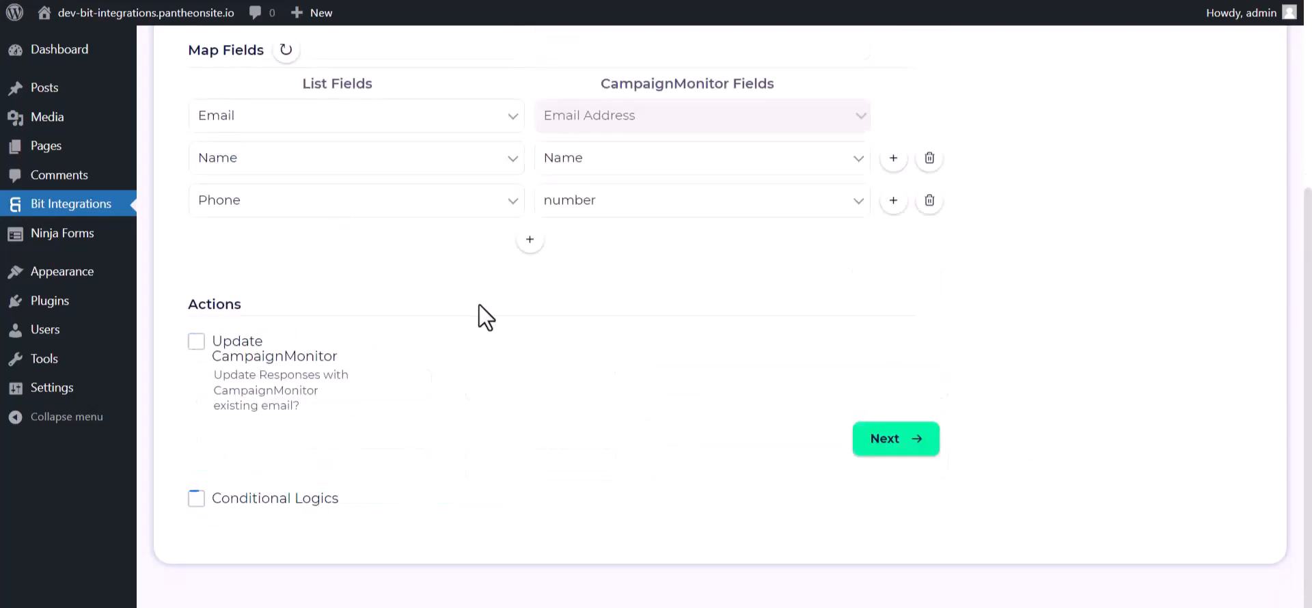
left_click(877, 450)
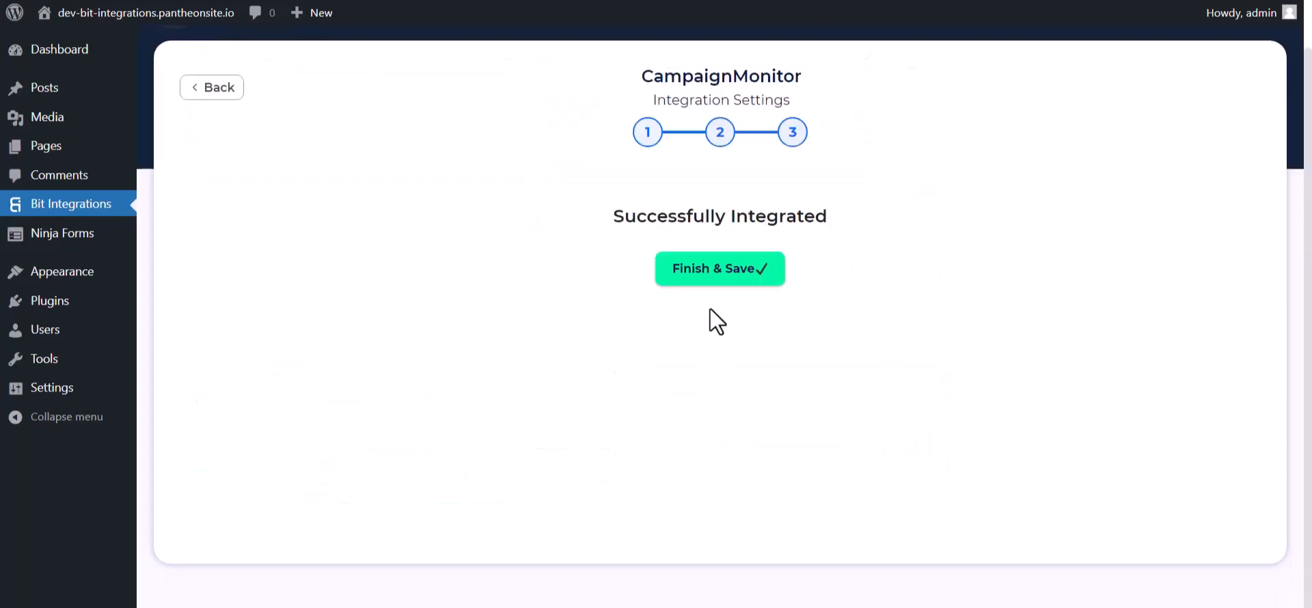
left_click(718, 281)
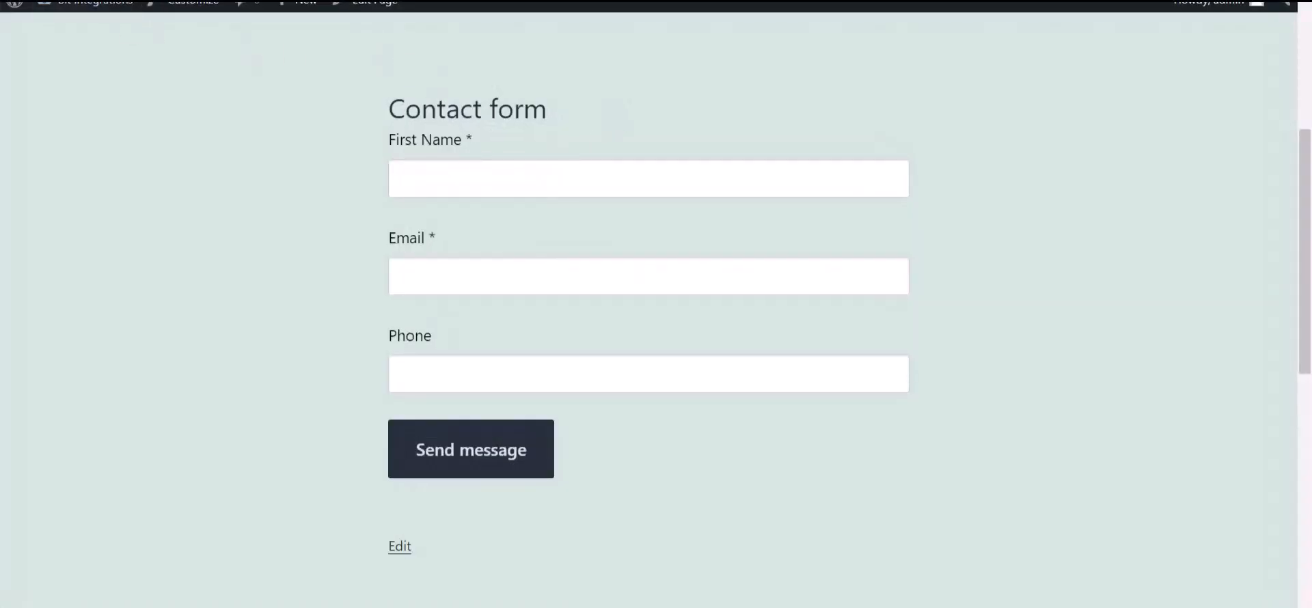
Submit the contact form with first name 'Bit Integration', an email address and a phone number.
left_click(434, 184)
type("Bit Integrations")
left_click(437, 281)
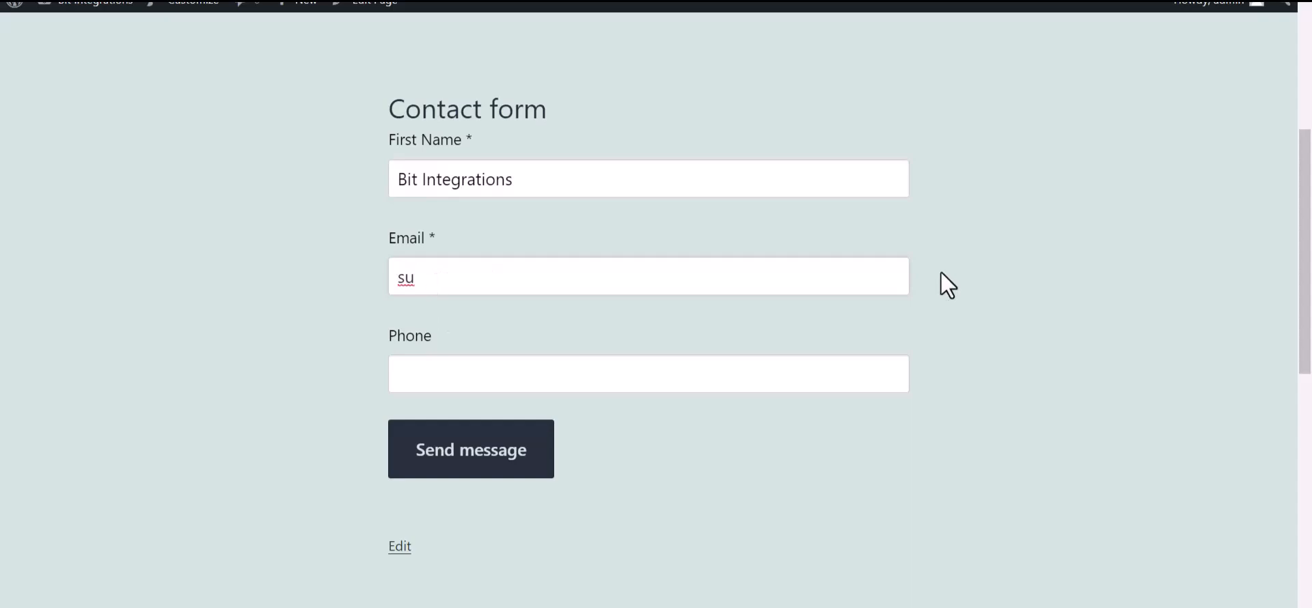
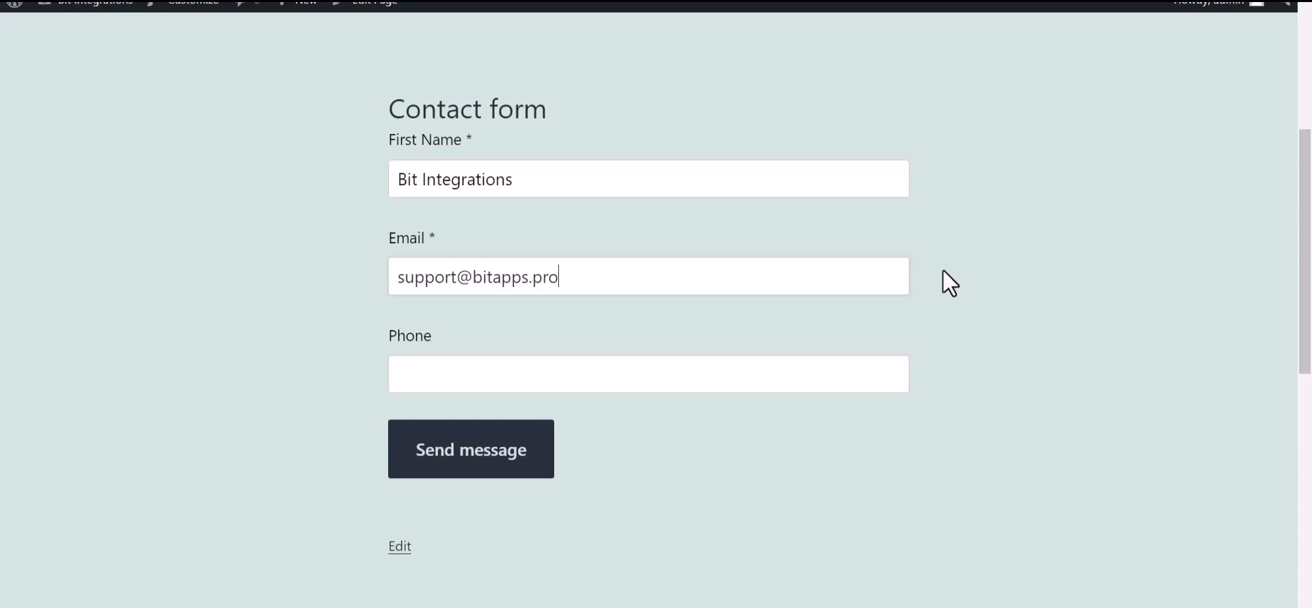
left_click(522, 381)
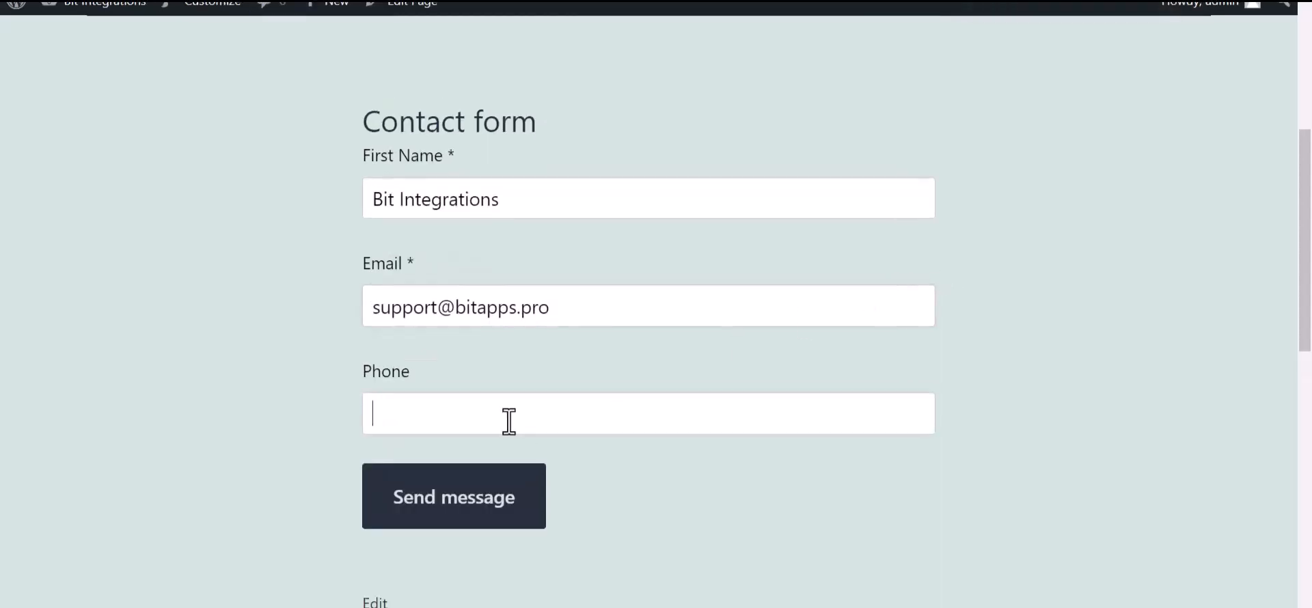
type("444555666")
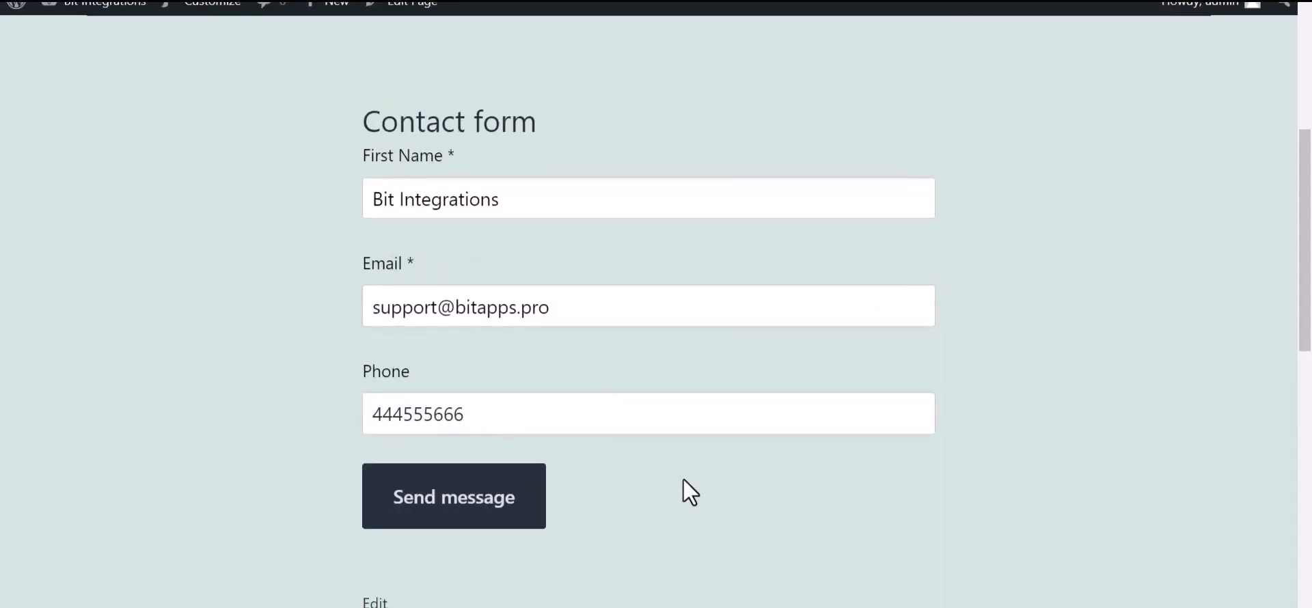
left_click(489, 511)
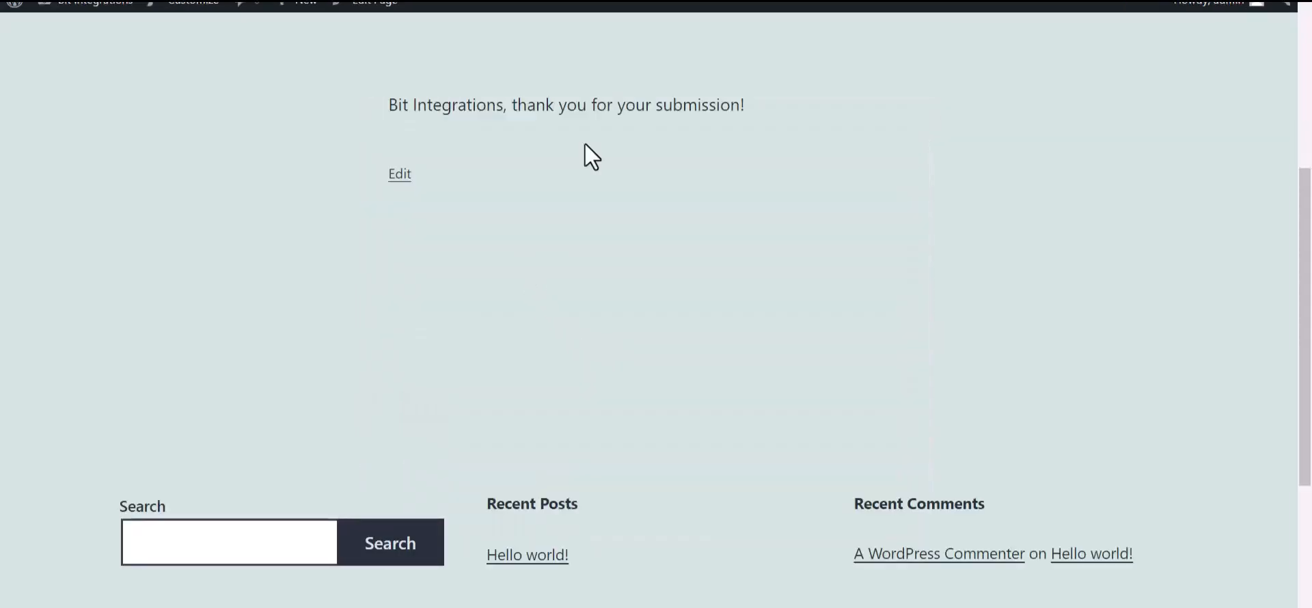
left_click_drag(786, 96, 513, 113)
left_click(572, 243)
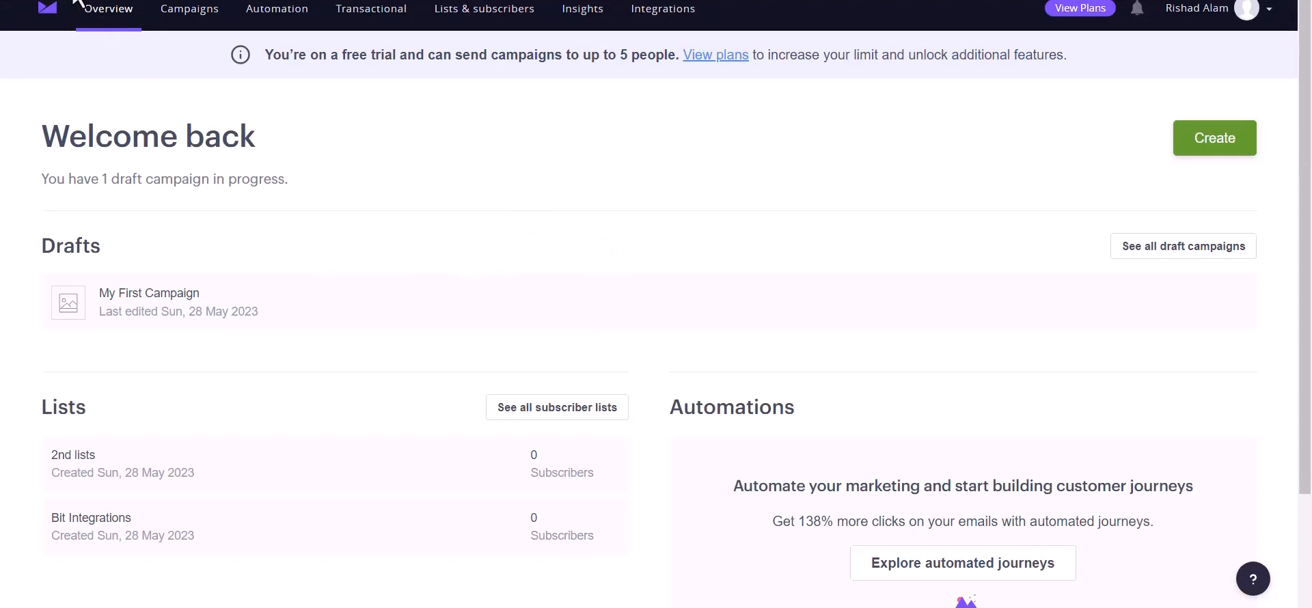
Refresh the Campaign Monitor dashboard and open the new subscriber's details in the Bit Integrations list.
key("F5")
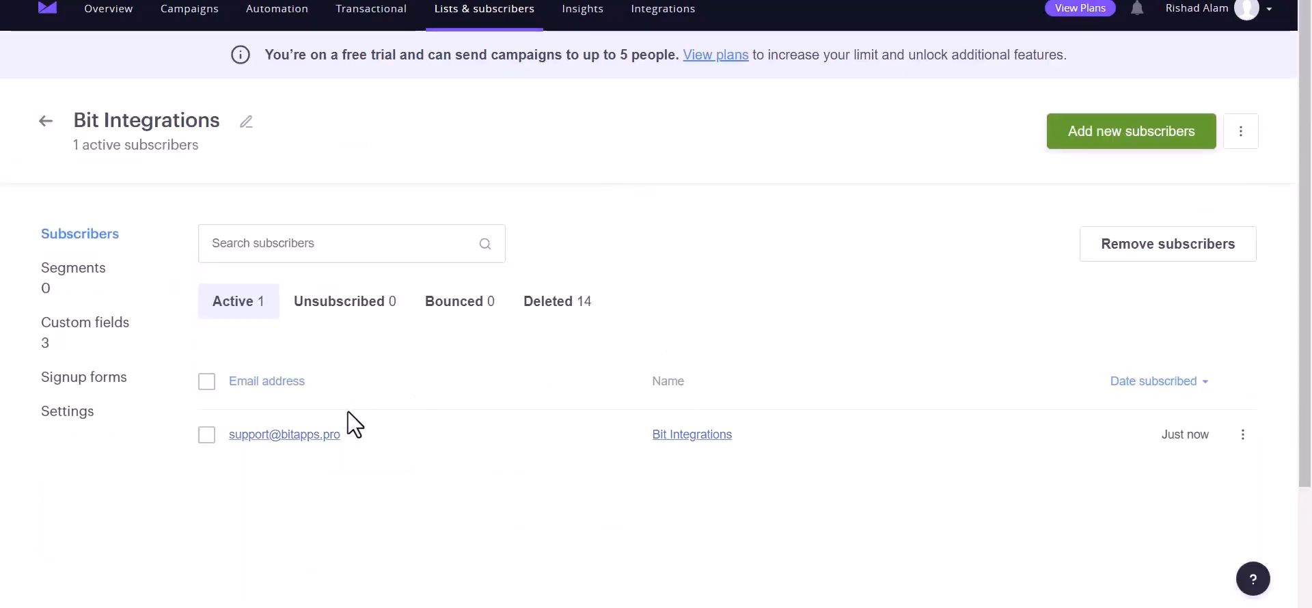
scroll(417, 410, "down", 2)
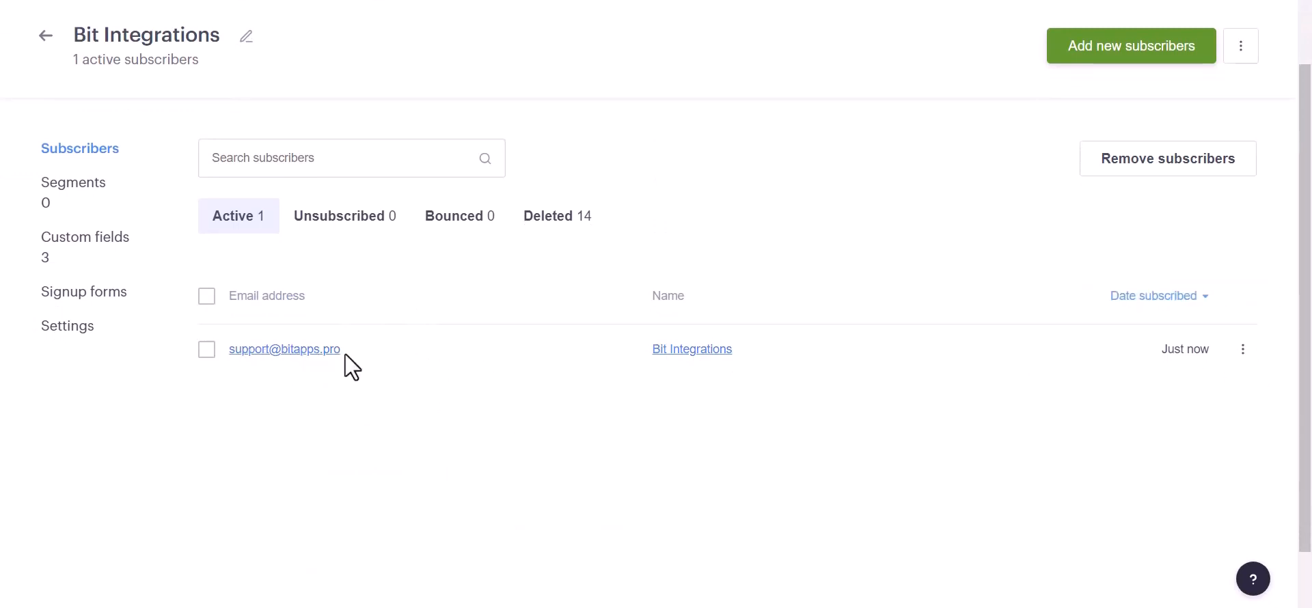
left_click(286, 351)
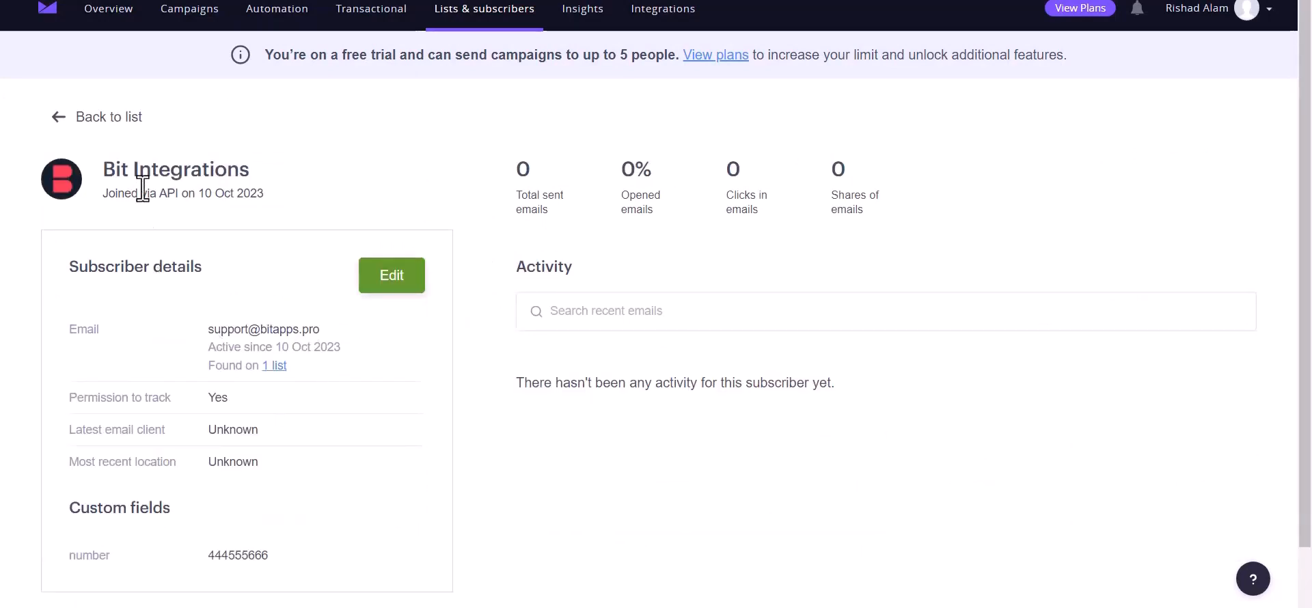
scroll(253, 396, "down", 1)
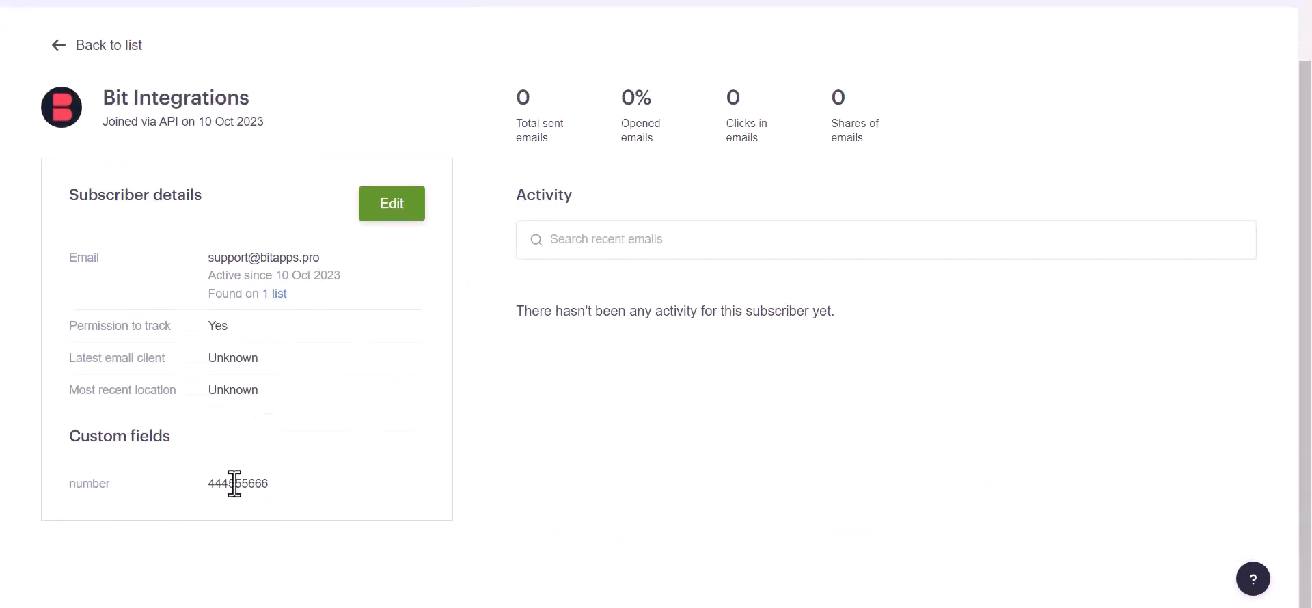